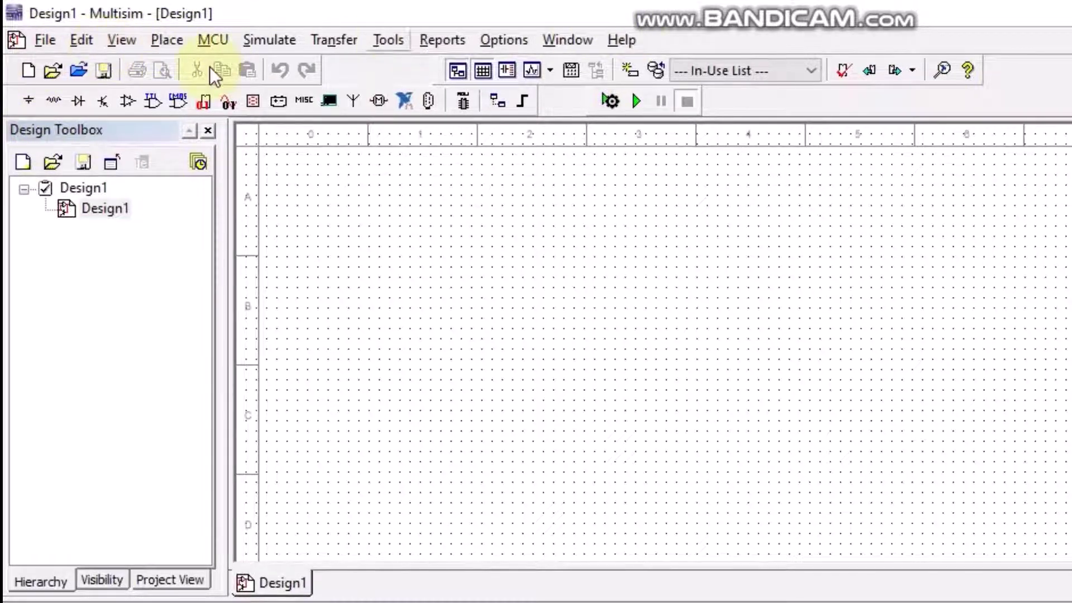
Step: Look through the menu bar menus, then bring up the Select a Component browser on Sources
click(55, 45)
mouse_move(90, 43)
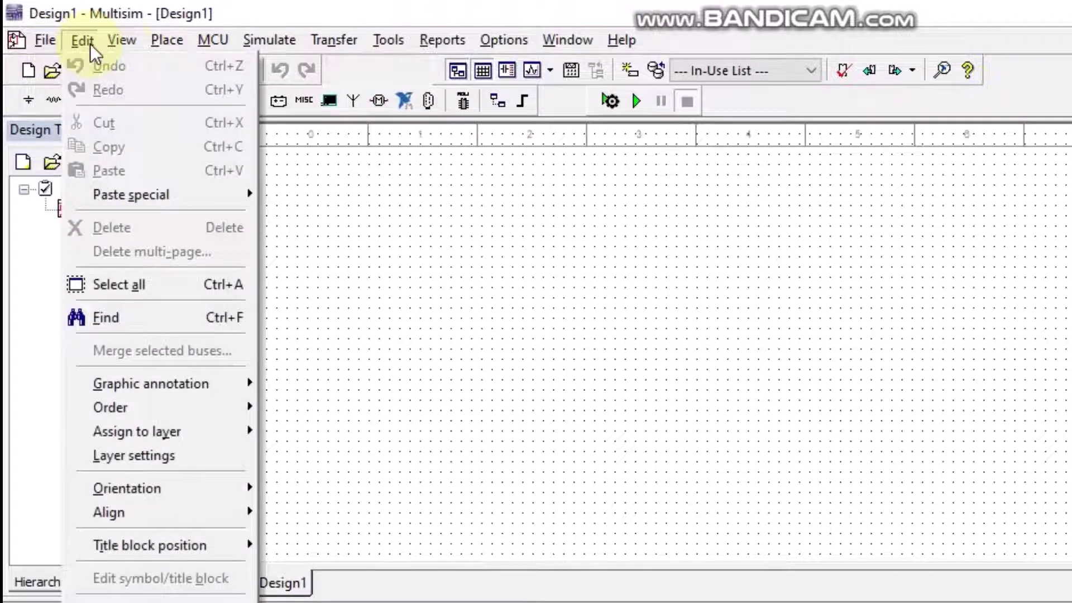
mouse_move(189, 41)
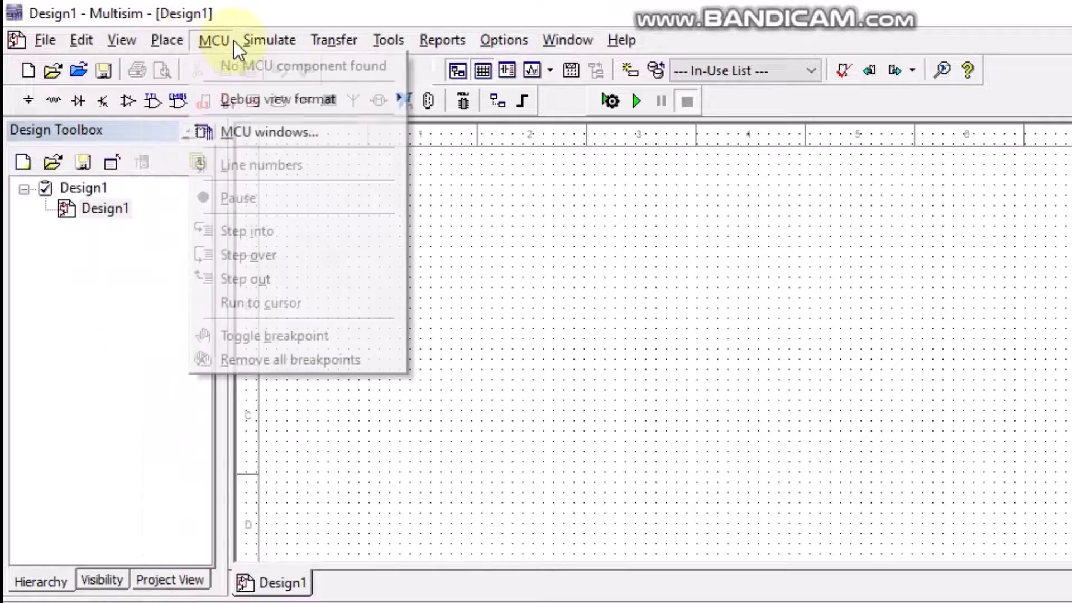
mouse_move(504, 40)
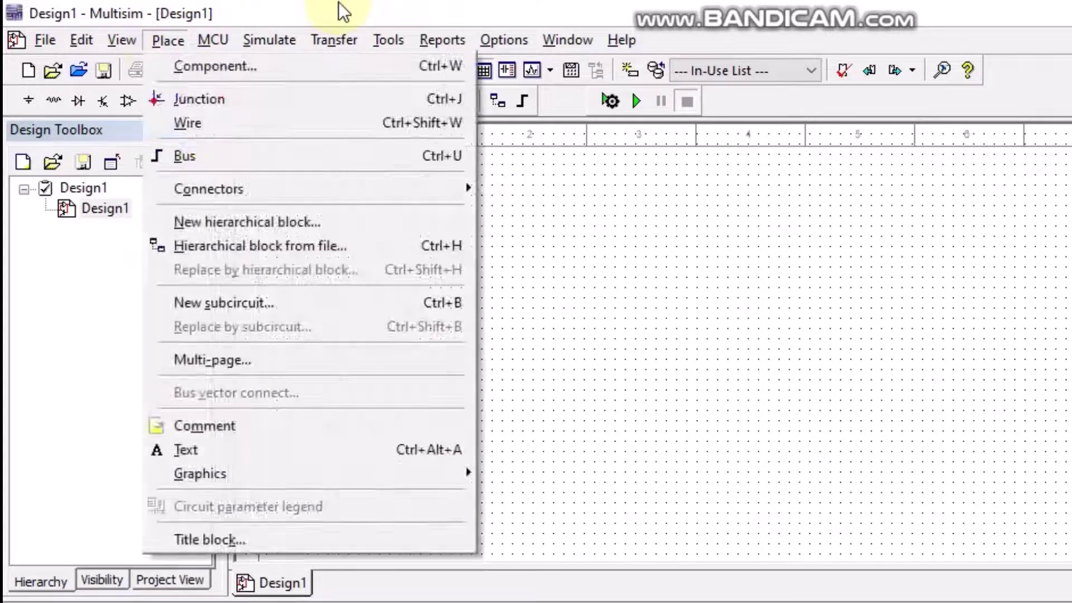
mouse_move(442, 40)
click(629, 303)
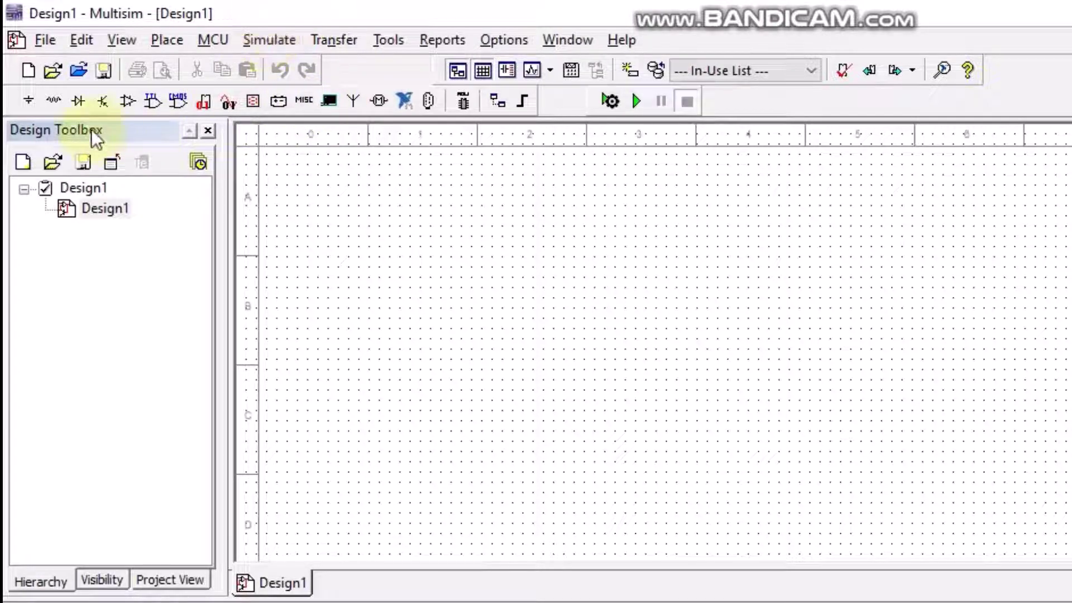
click(29, 101)
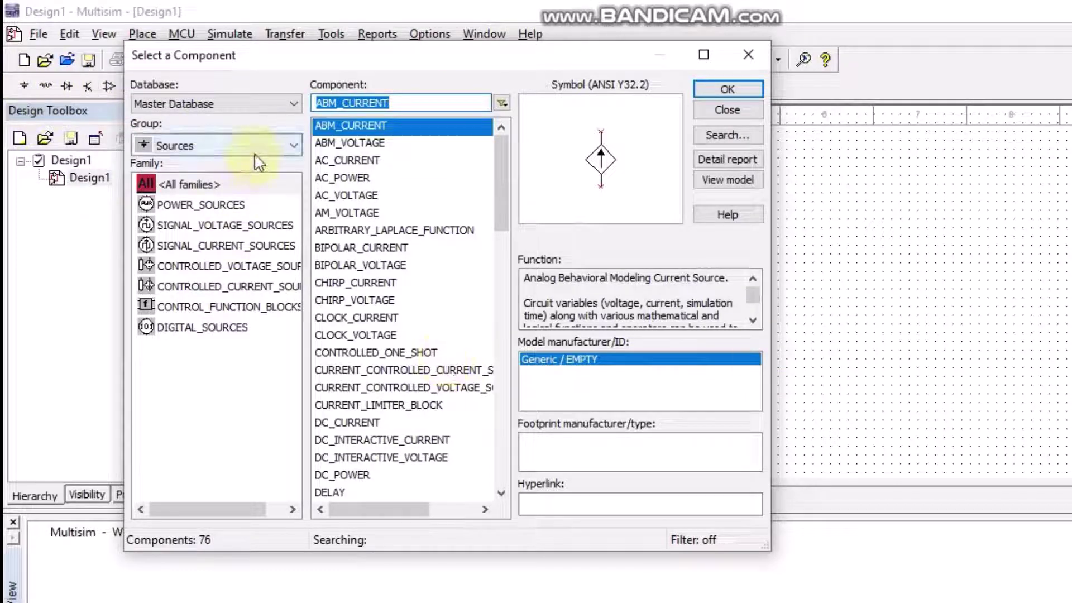
click(180, 105)
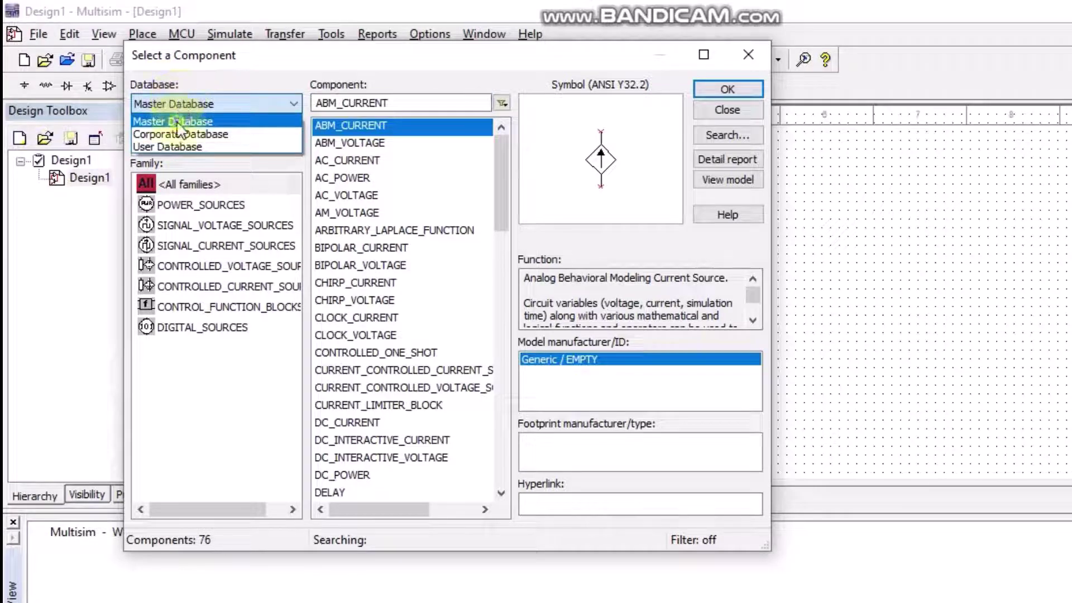
click(177, 123)
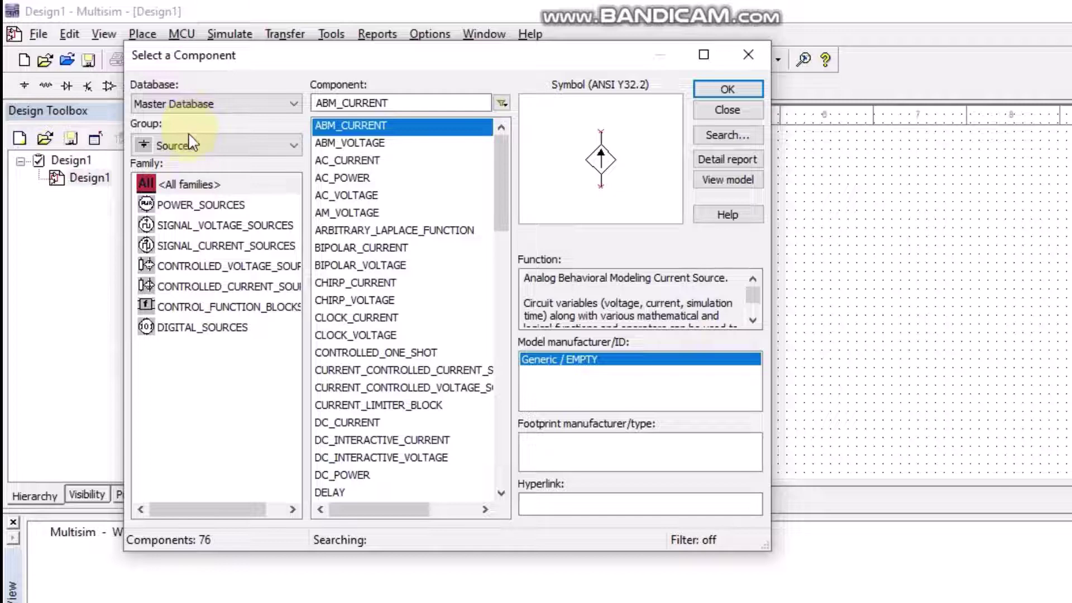
click(183, 147)
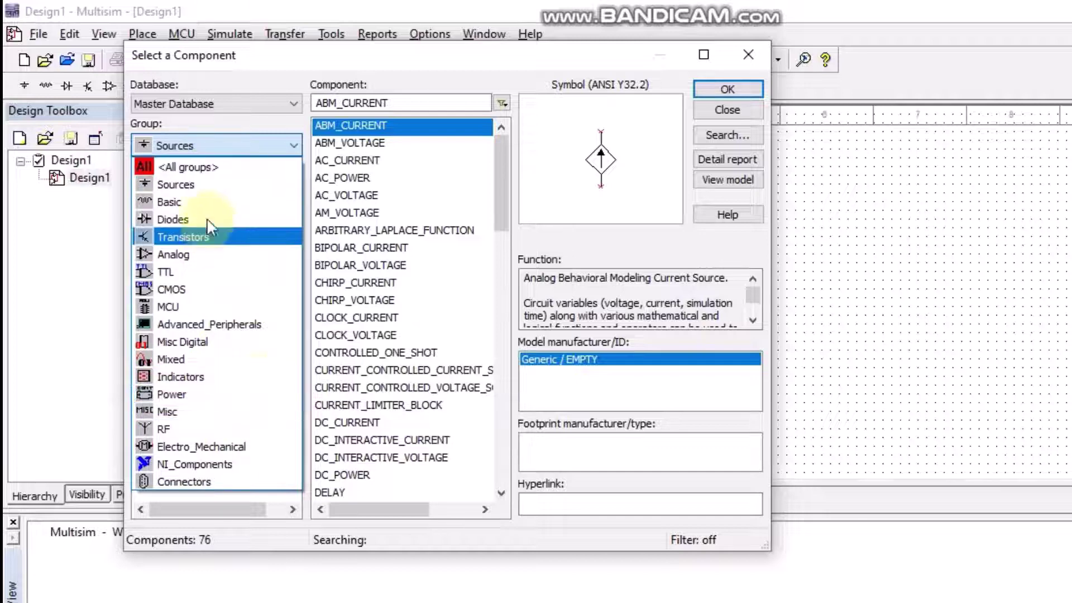
click(205, 189)
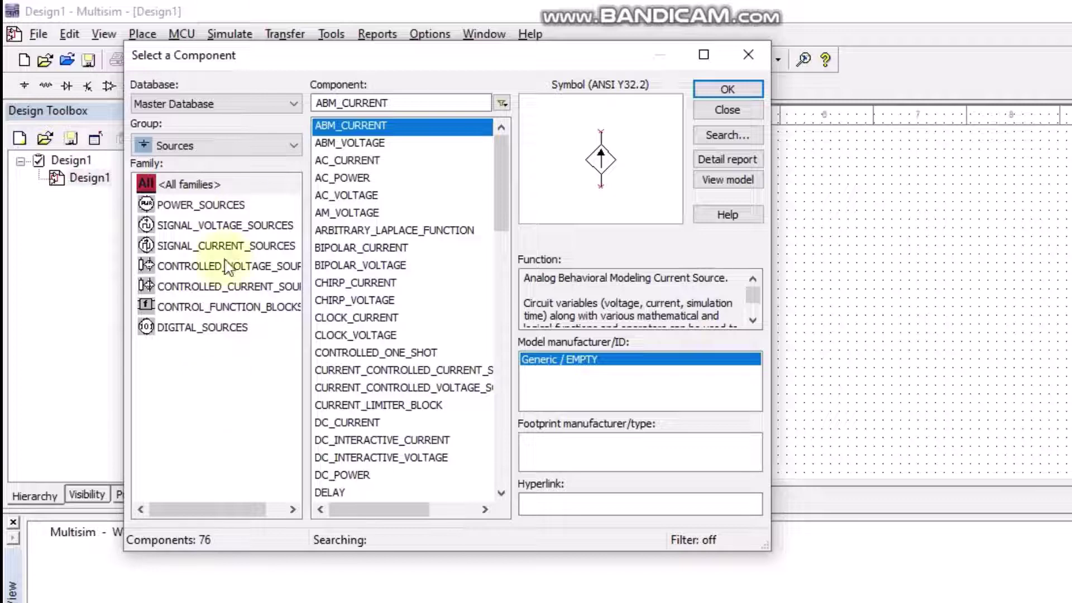
click(233, 151)
Step: Pick the 1k part from the Basic group's RESISTOR family and accept it for placement
click(202, 201)
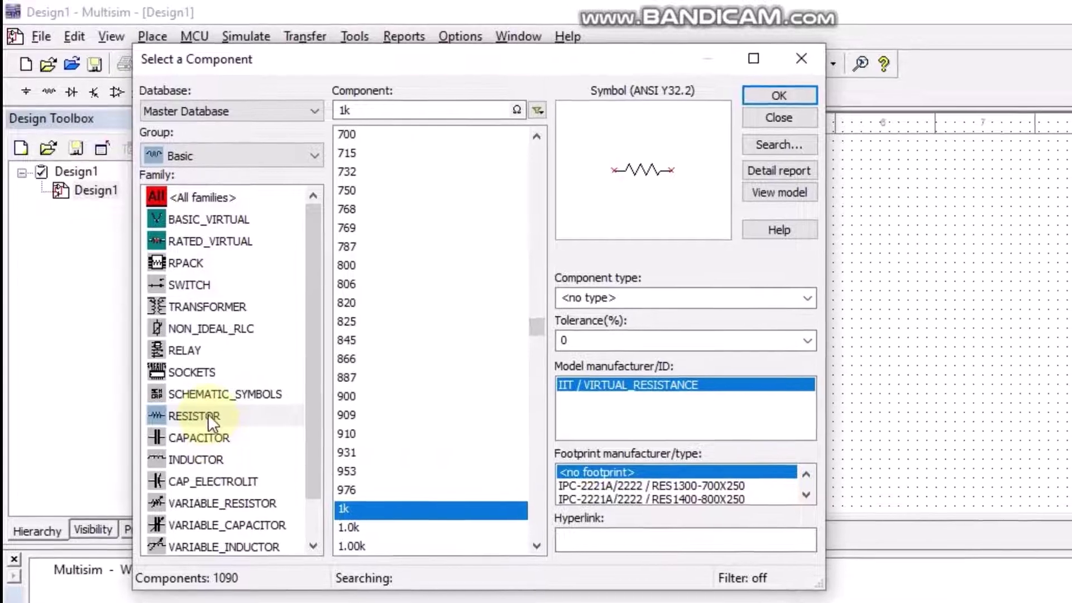
drag(322, 383, 311, 445)
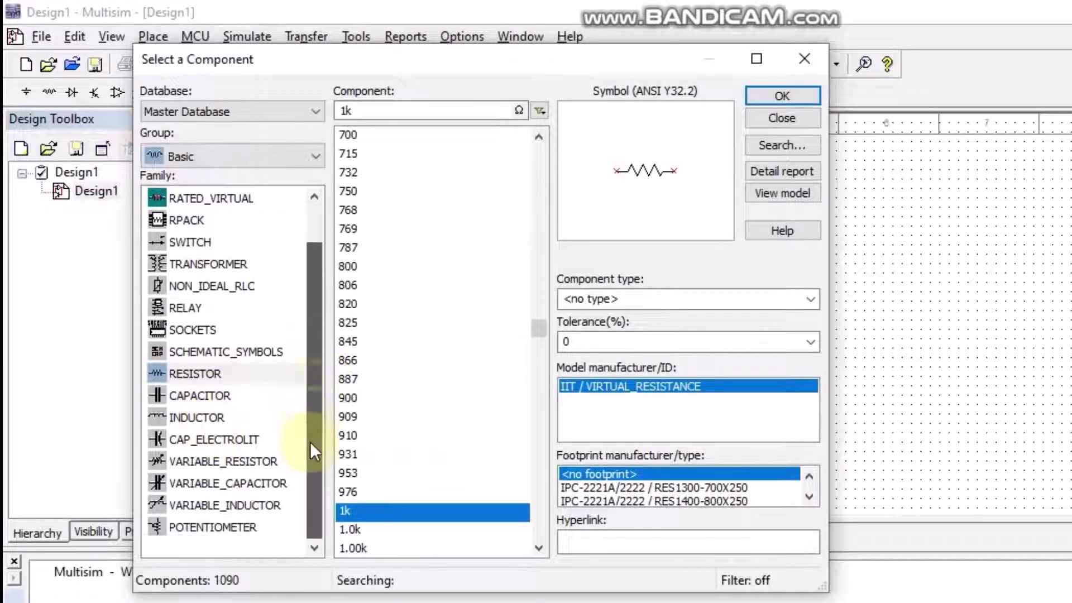
drag(310, 285, 313, 229)
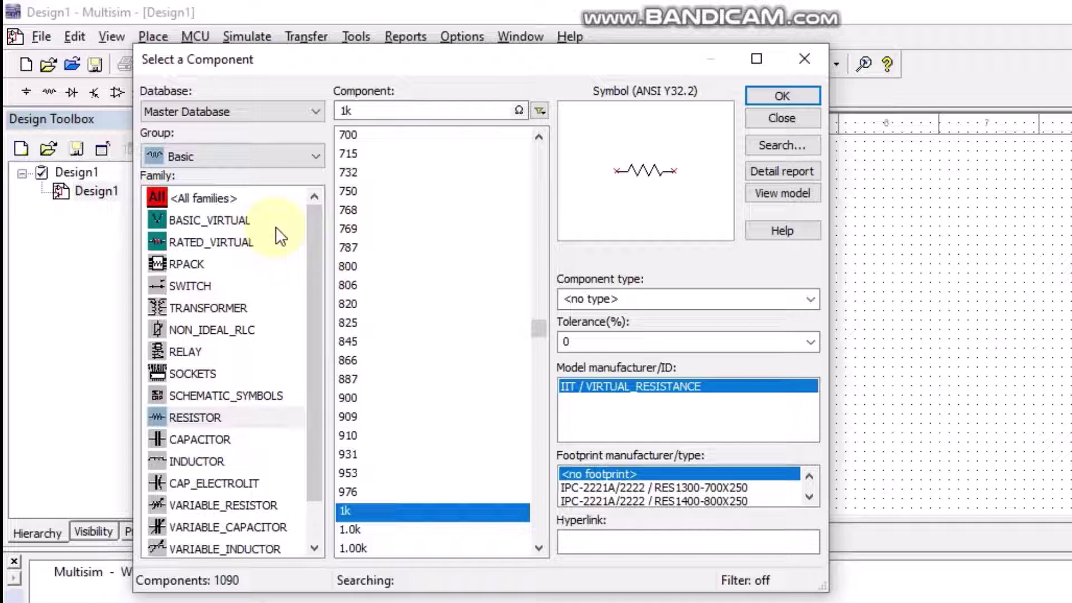
click(209, 419)
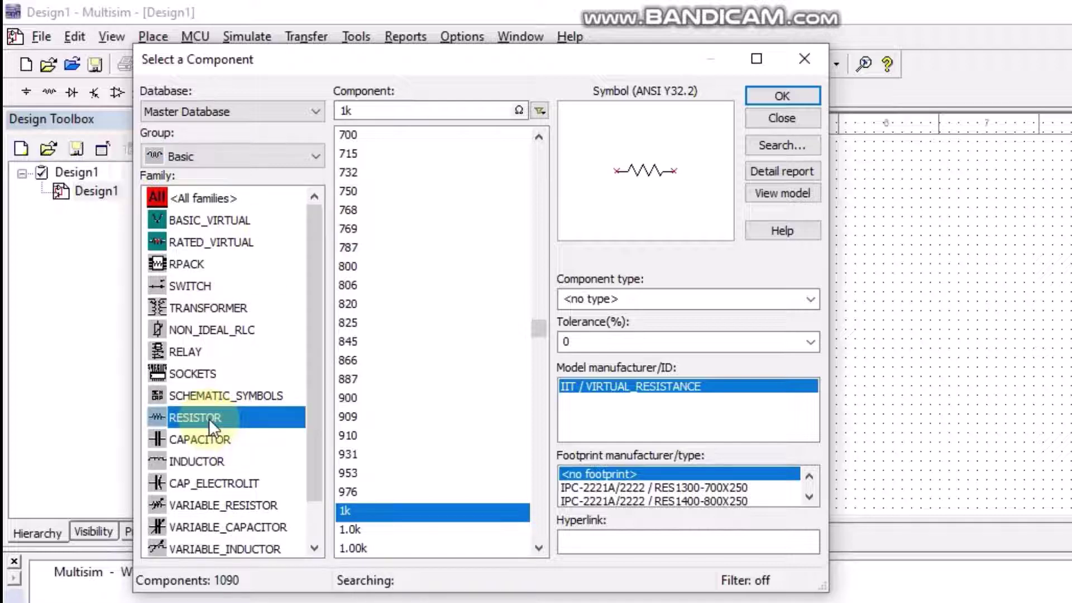
drag(540, 325, 539, 332)
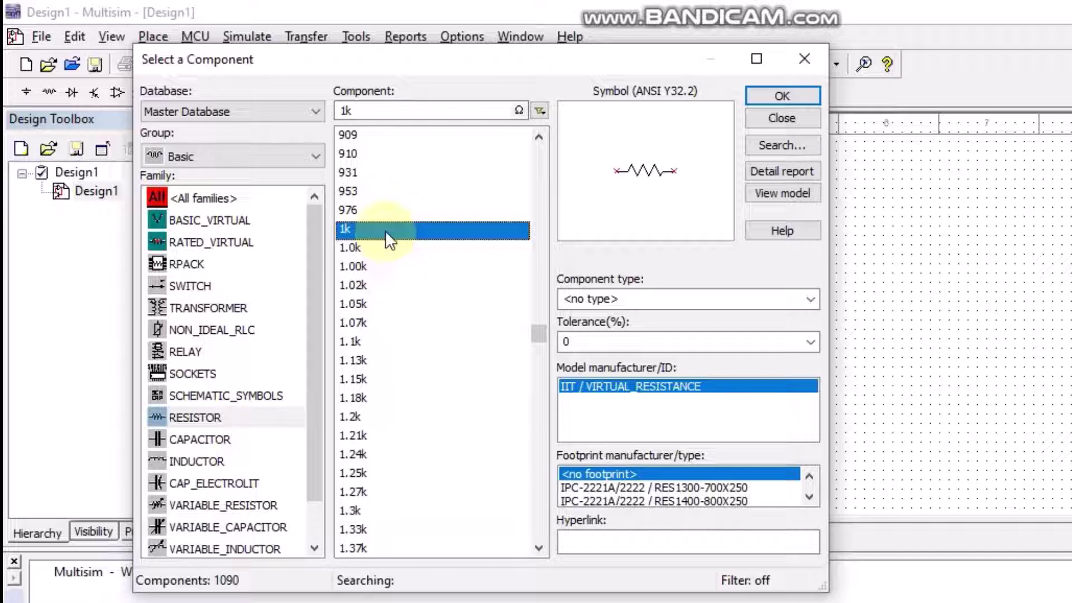
click(766, 97)
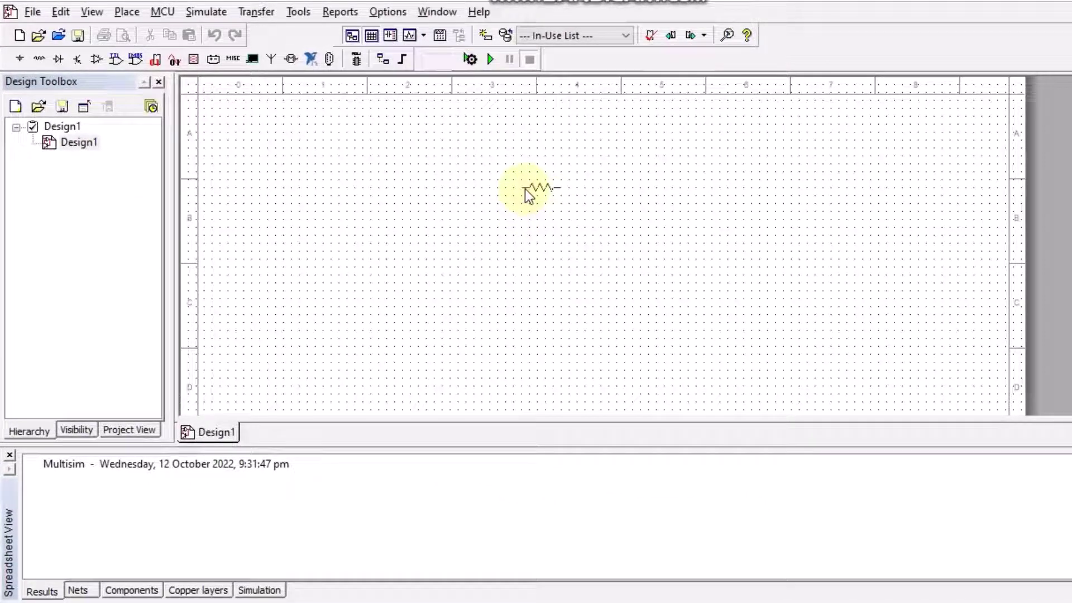
Step: Drop resistor R1 near the top centre of the sheet and move the browser aside
click(527, 193)
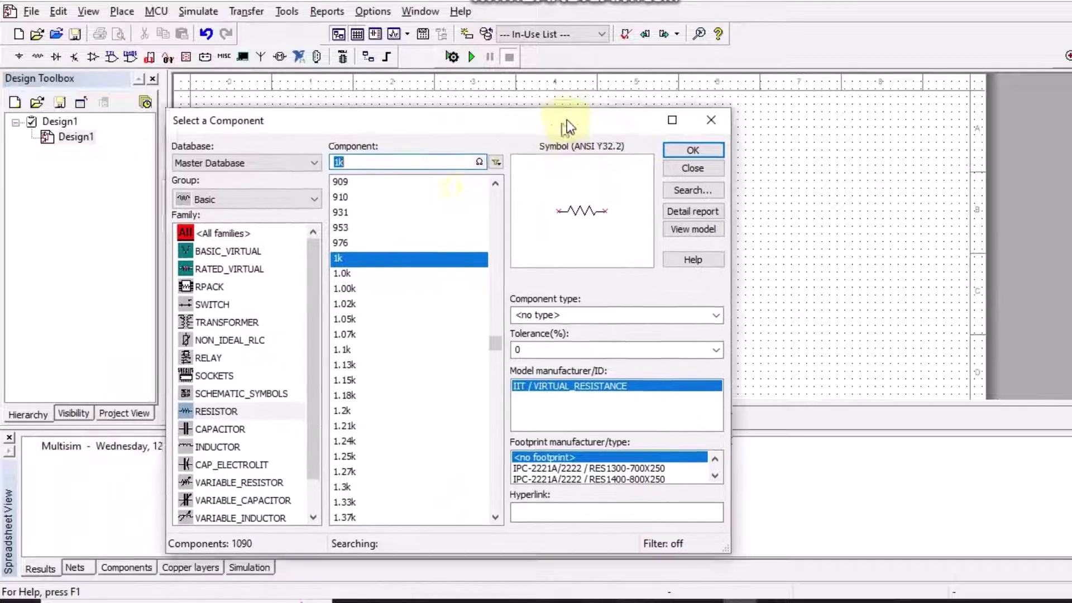
drag(566, 119, 548, 43)
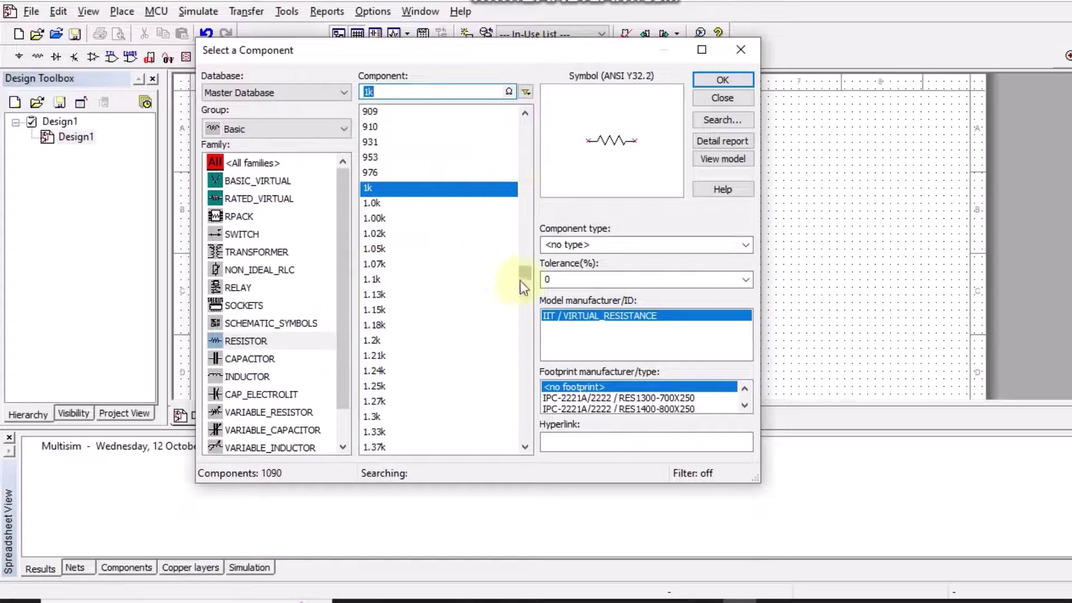
drag(346, 306, 340, 342)
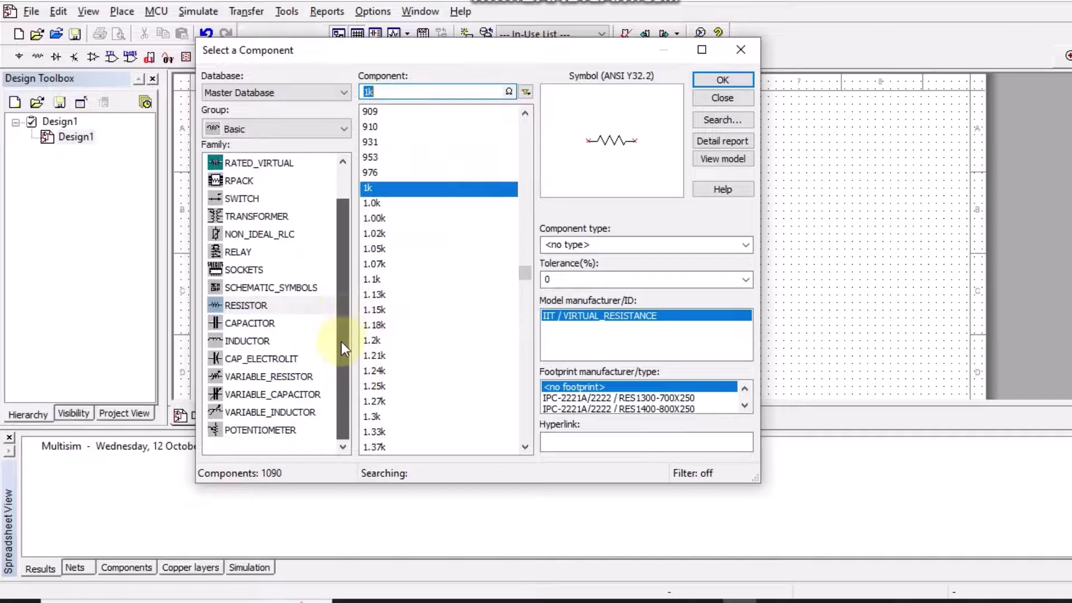
Step: Preview the CAPACITOR, INDUCTOR and TRANSFORMER families, then cancel placing the transformer
click(270, 324)
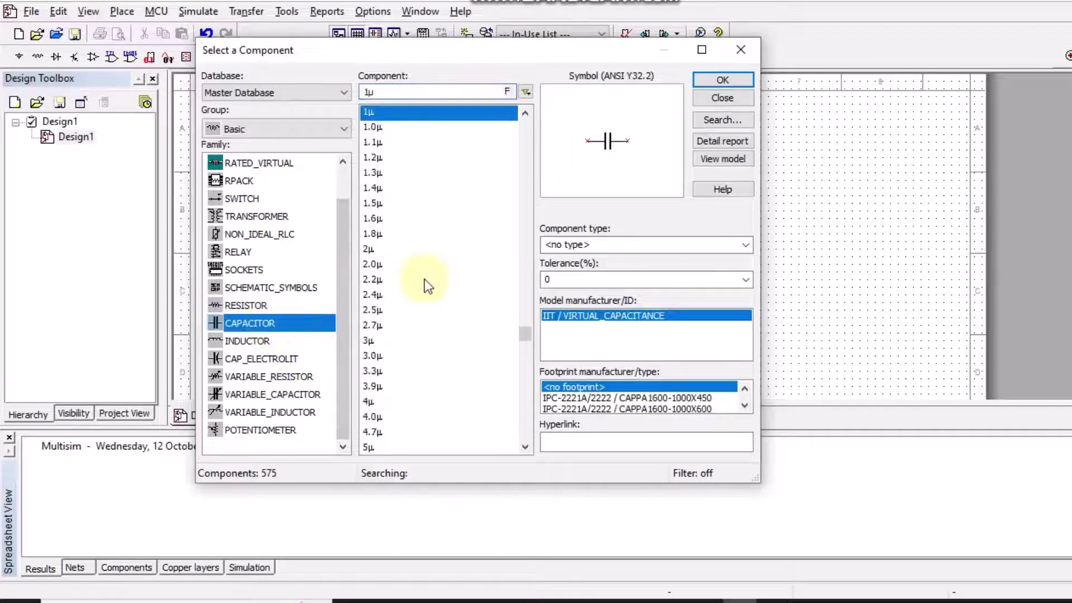
click(241, 342)
click(247, 218)
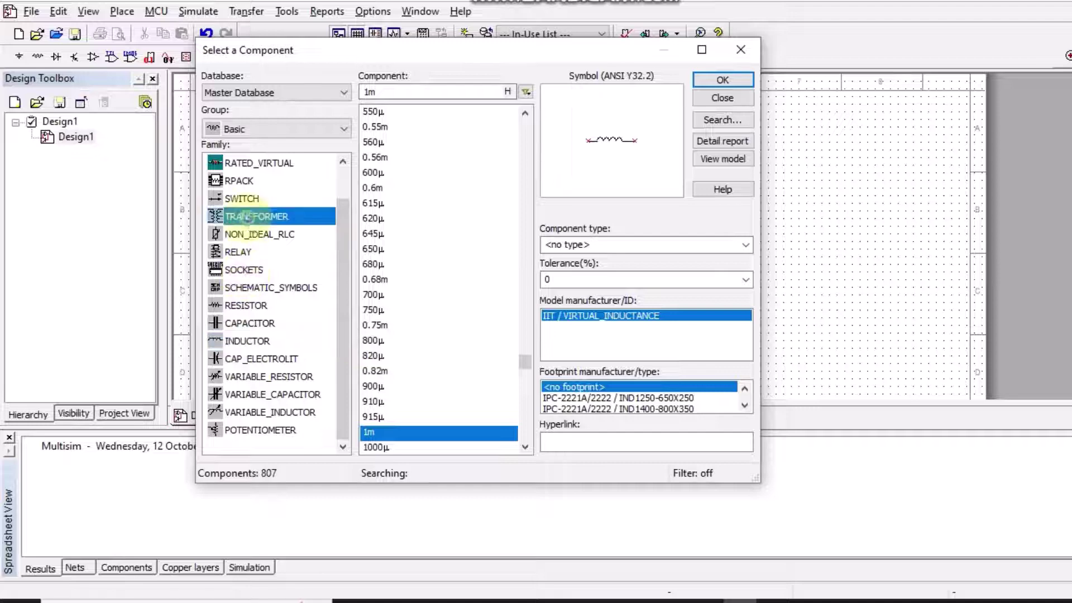
click(714, 86)
key(Escape)
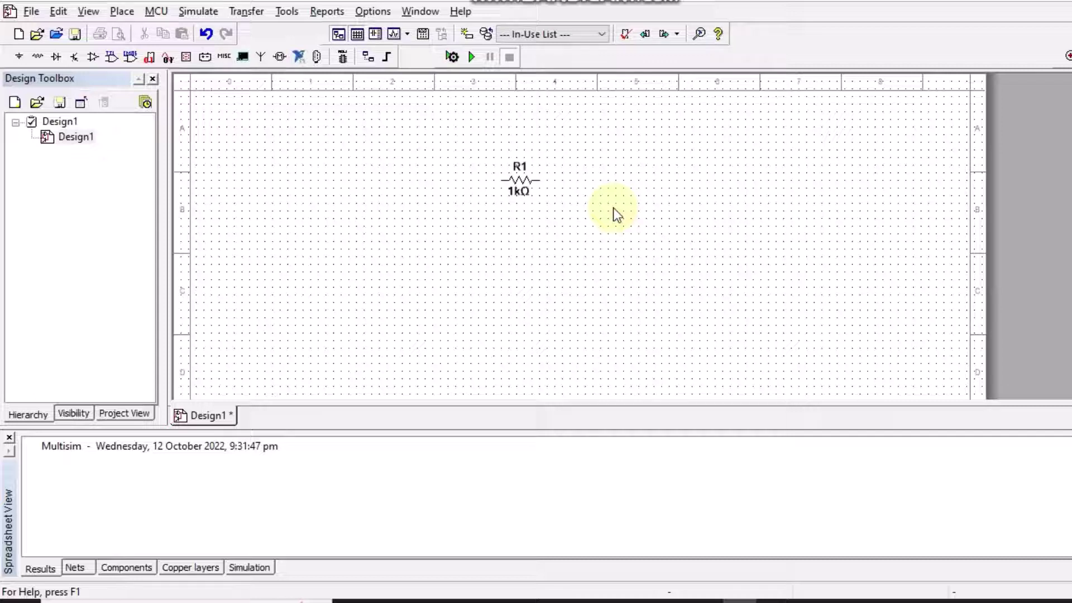
Step: Open resistor R1's properties and change its resistance to 10 Ω
click(520, 181)
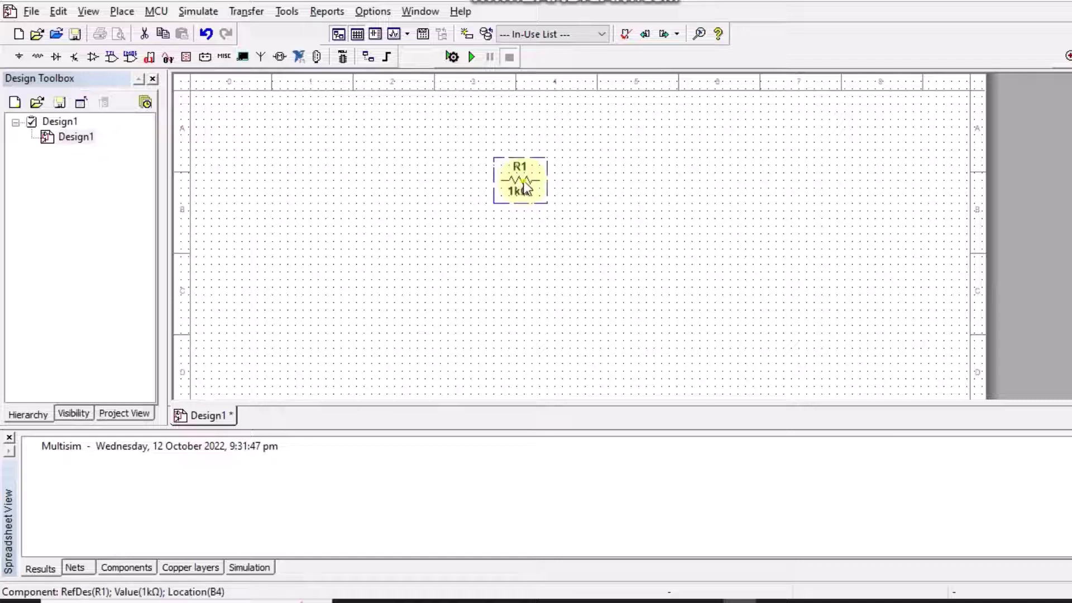
double_click(524, 184)
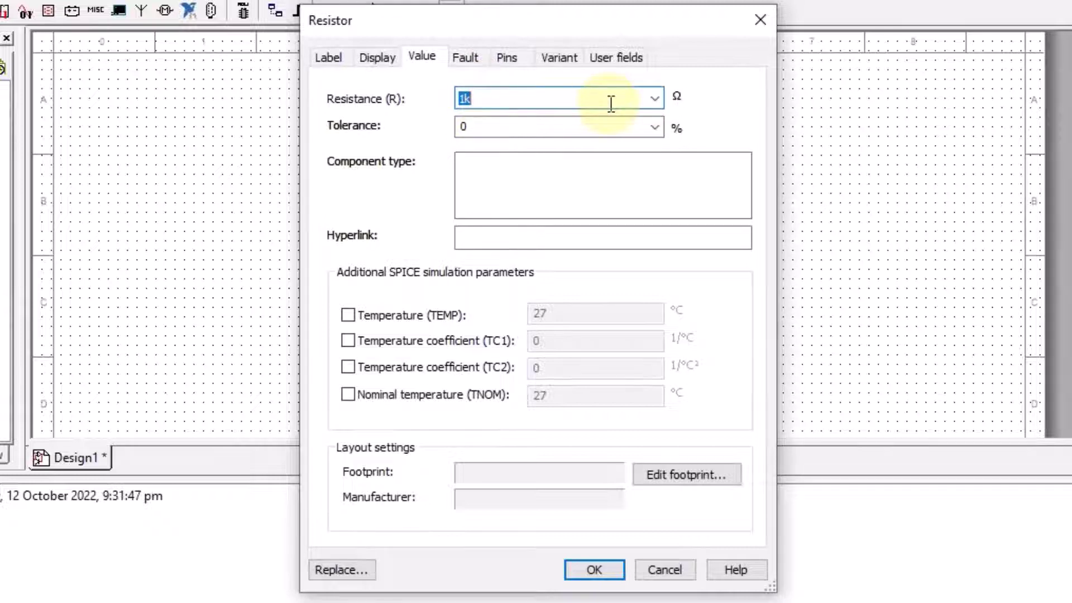
click(510, 98)
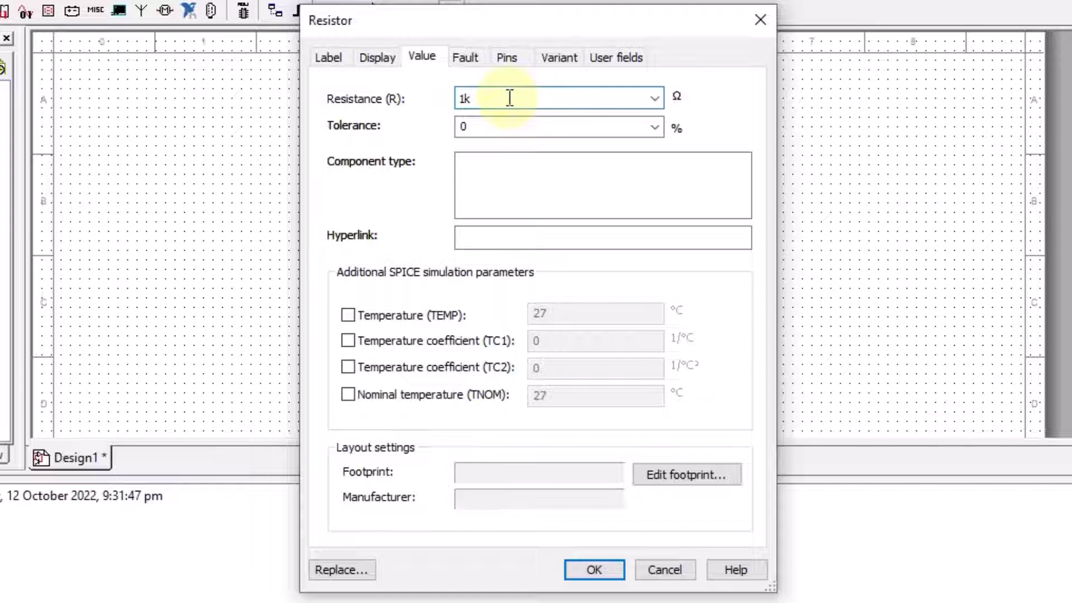
double_click(510, 98)
text(10)
Step: Rename the reference designator from R1 to 'Resistor' on the Label tab
click(327, 55)
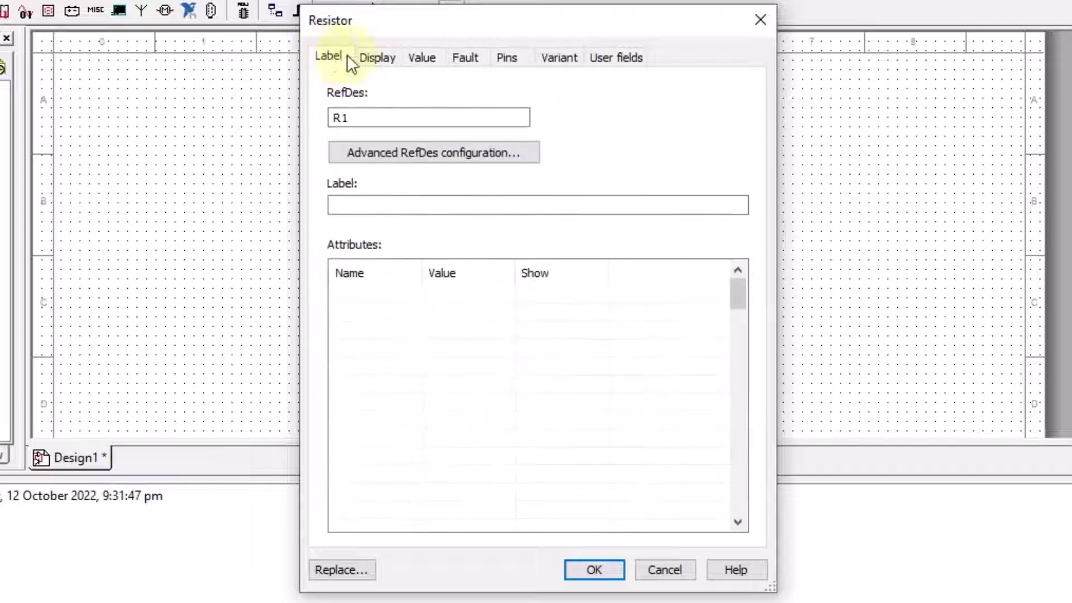
click(358, 118)
key(BackSpace)
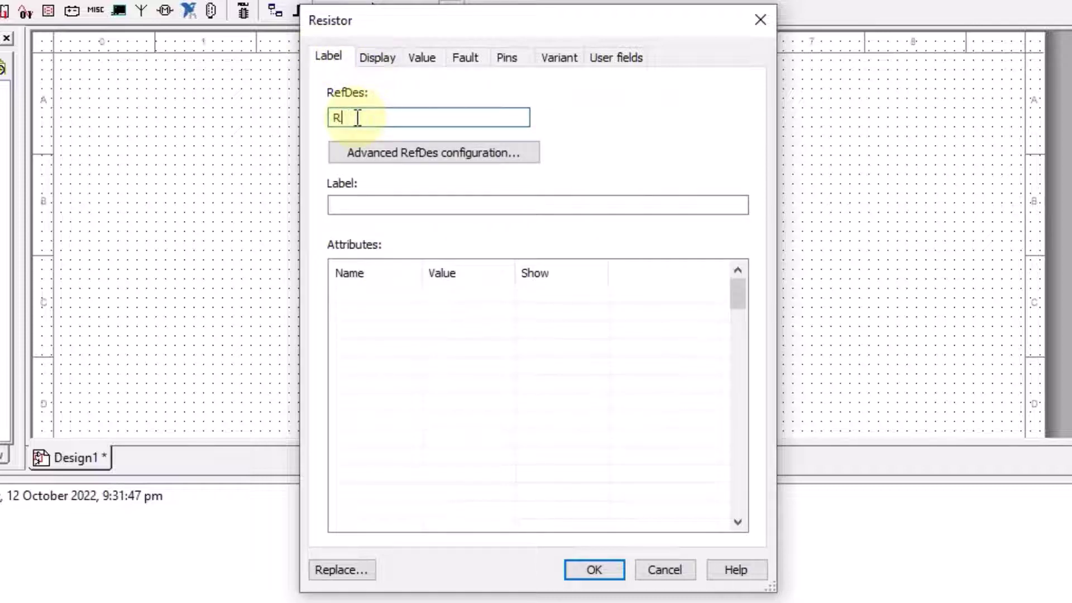
text(esistor)
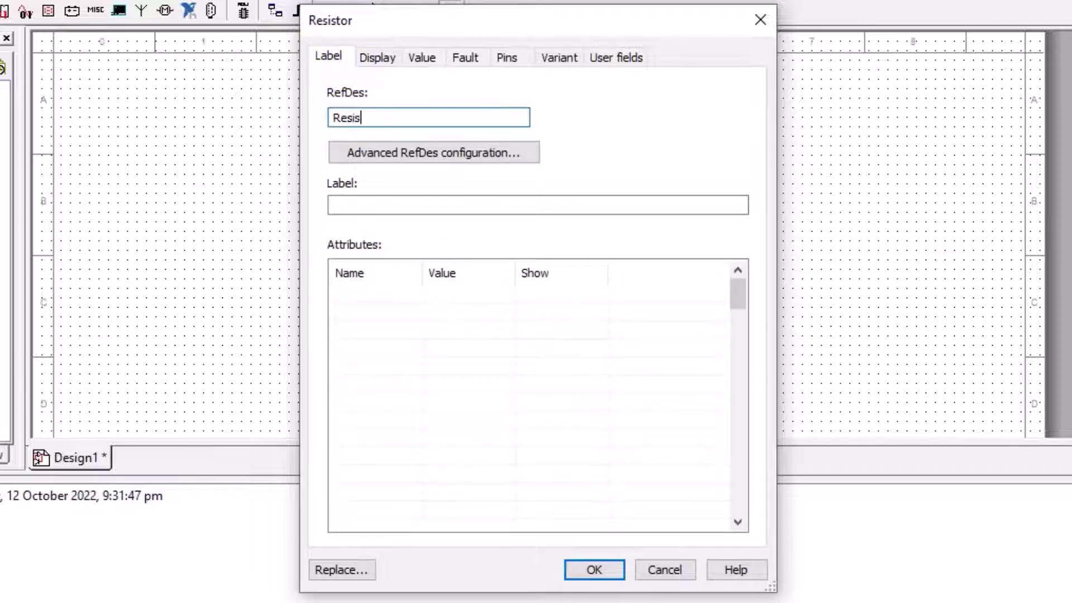
click(383, 55)
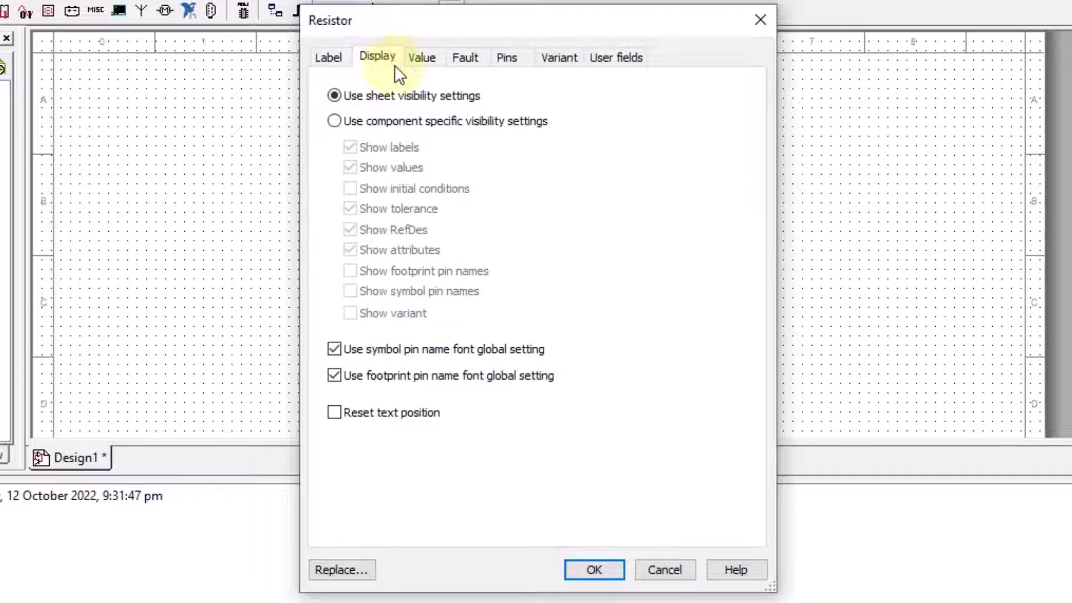
click(428, 58)
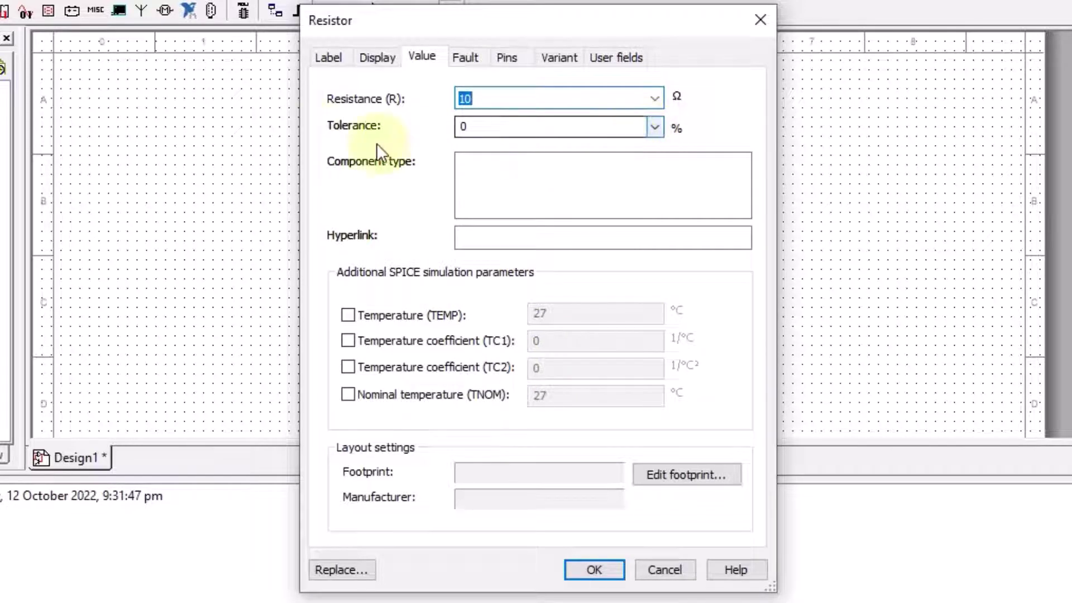
Step: Leave the resistor's tolerance at 0 %
click(658, 126)
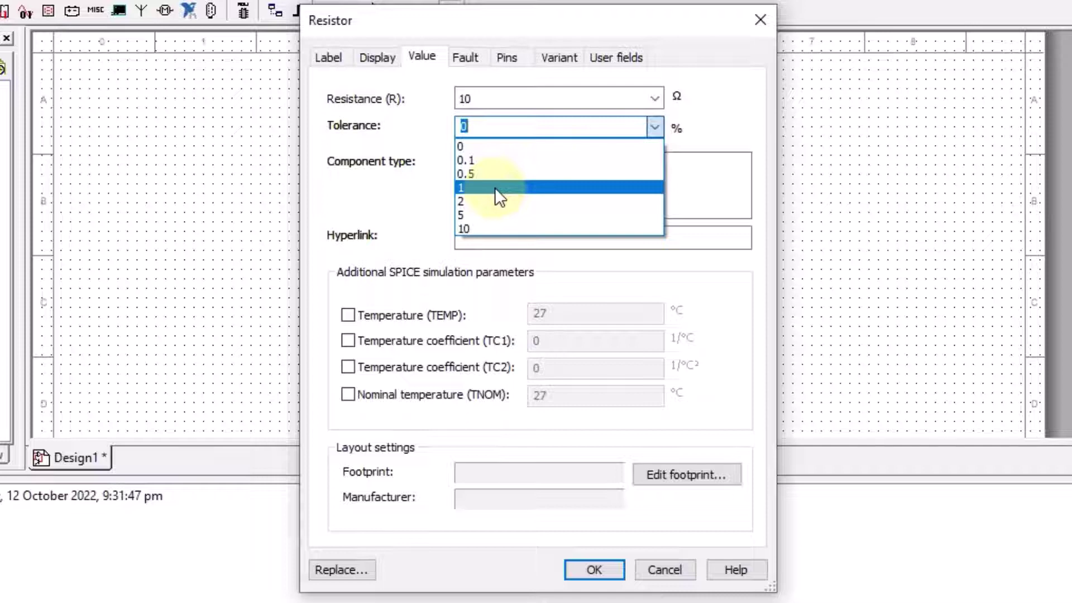
click(662, 130)
click(564, 126)
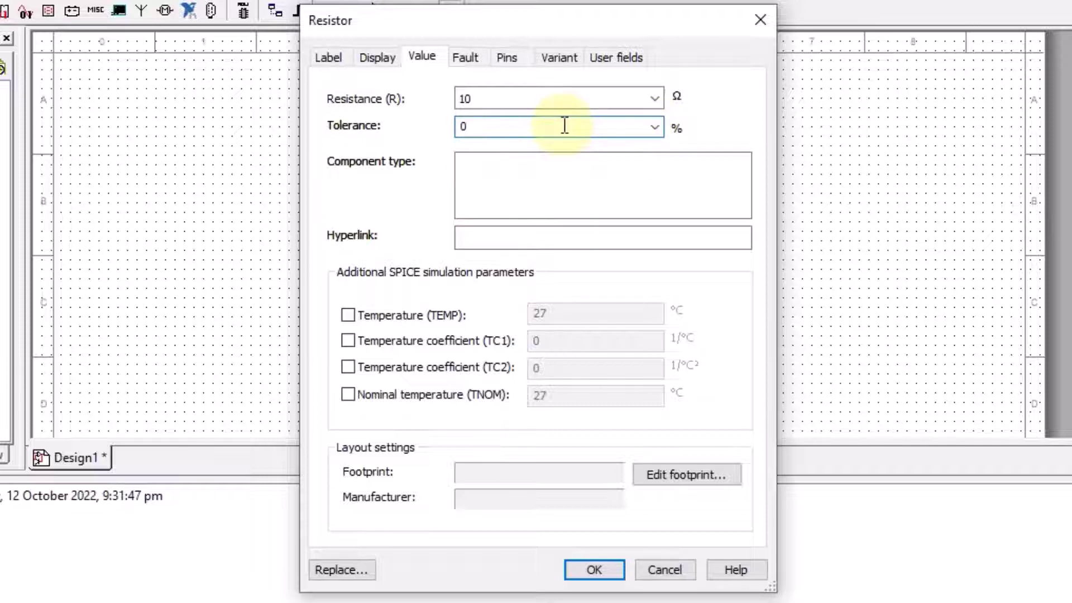
Step: Review the Fault, Pins, Variant, User fields and Display tabs, ending on Value
click(465, 55)
click(505, 56)
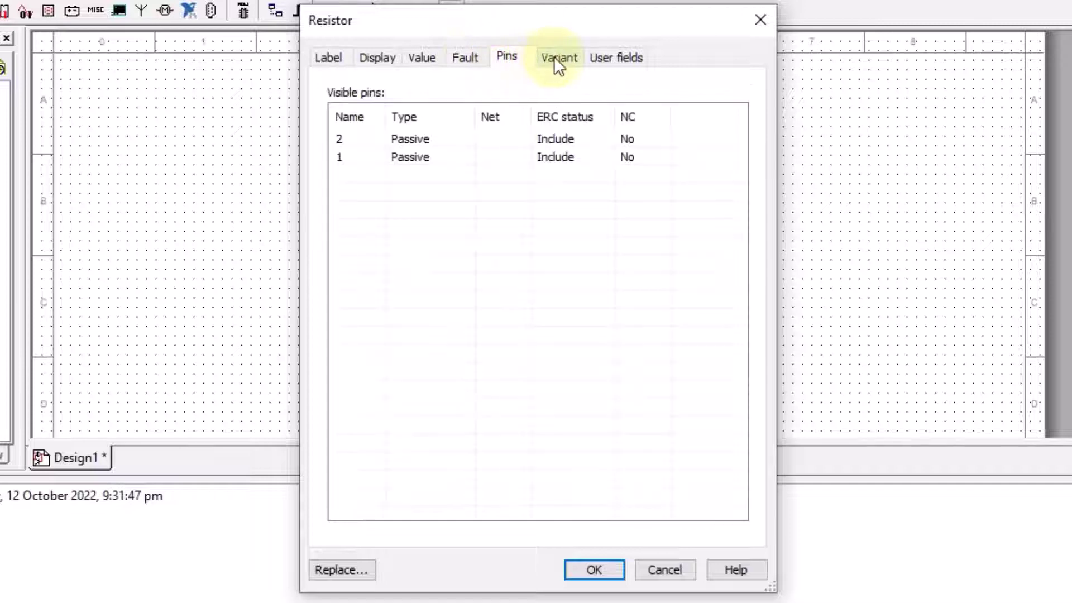
click(555, 66)
click(609, 64)
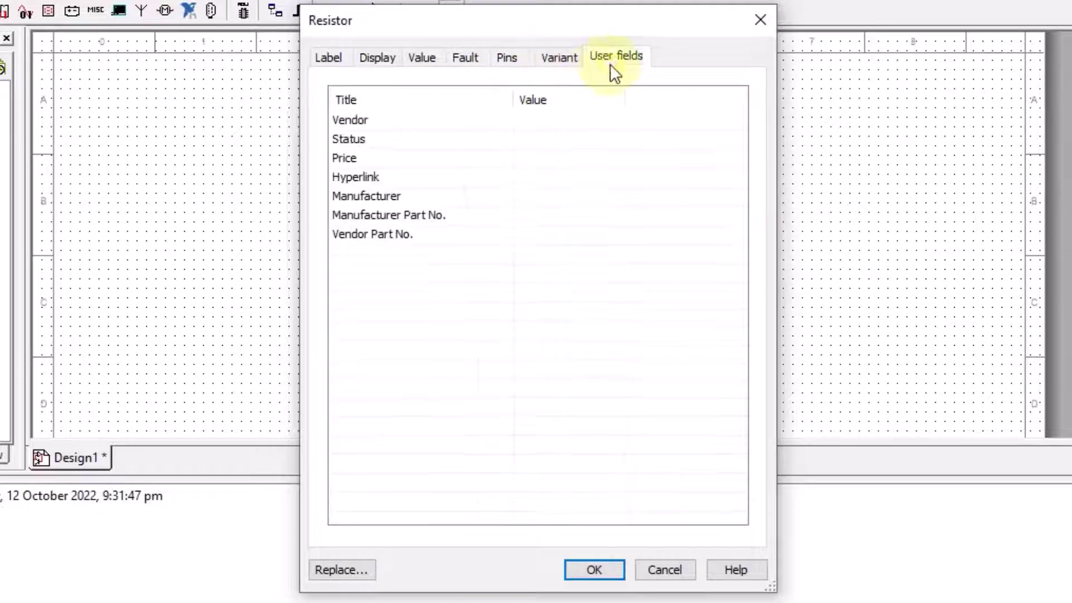
click(375, 55)
click(406, 61)
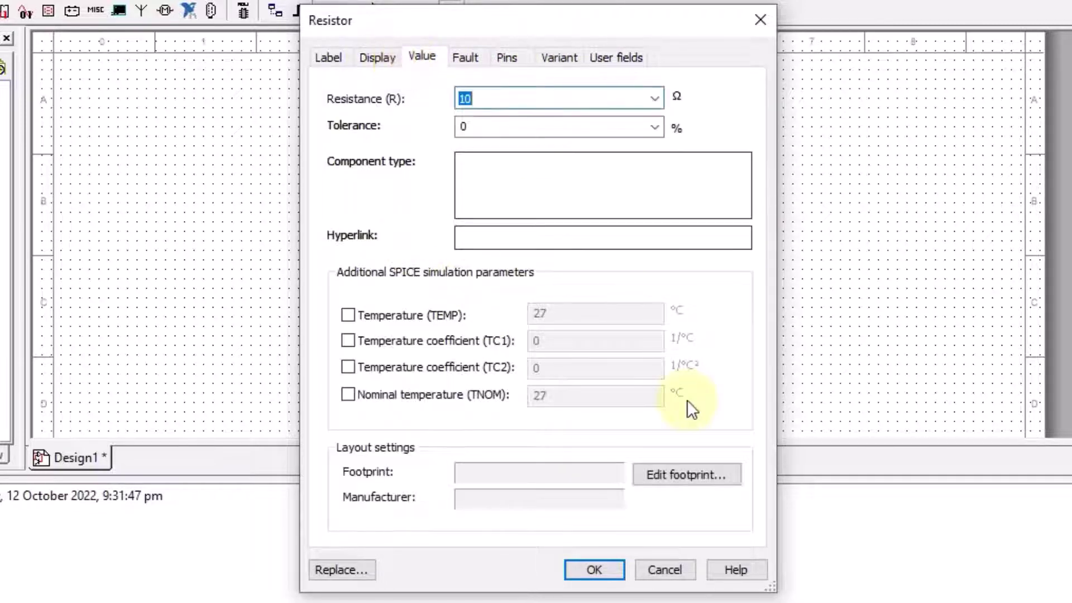
Step: Apply the 10 Ω value, then shift the Resistor label up and the 10Ω label down
click(607, 567)
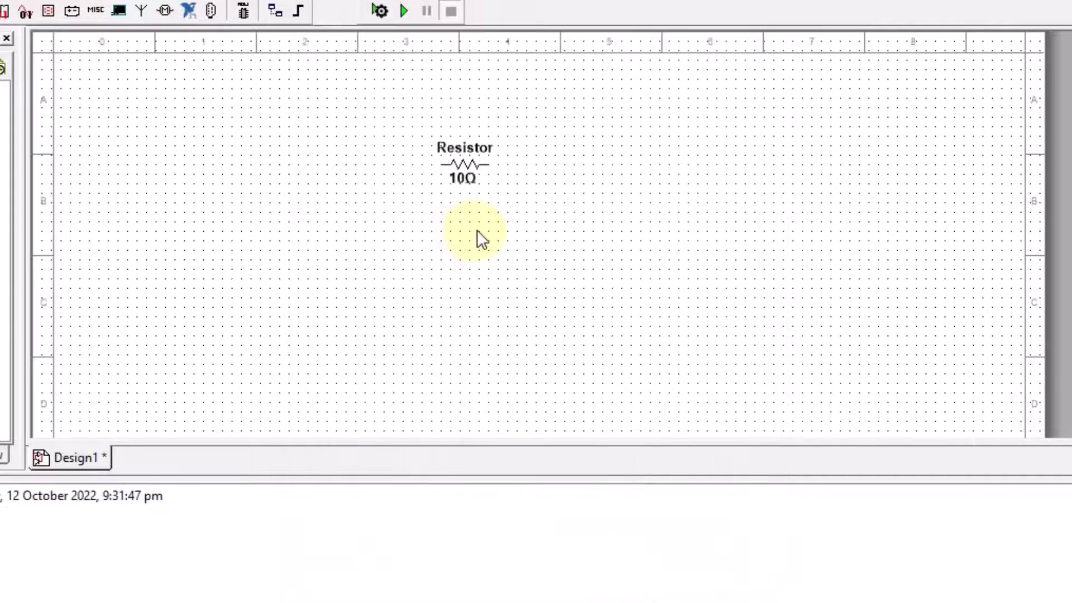
click(481, 152)
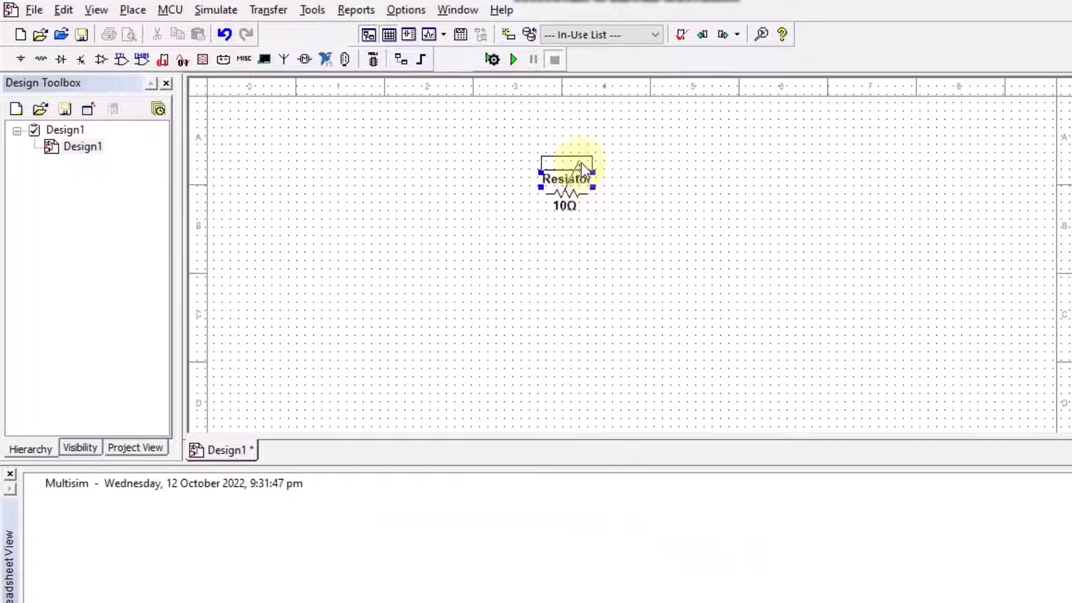
drag(581, 167, 584, 169)
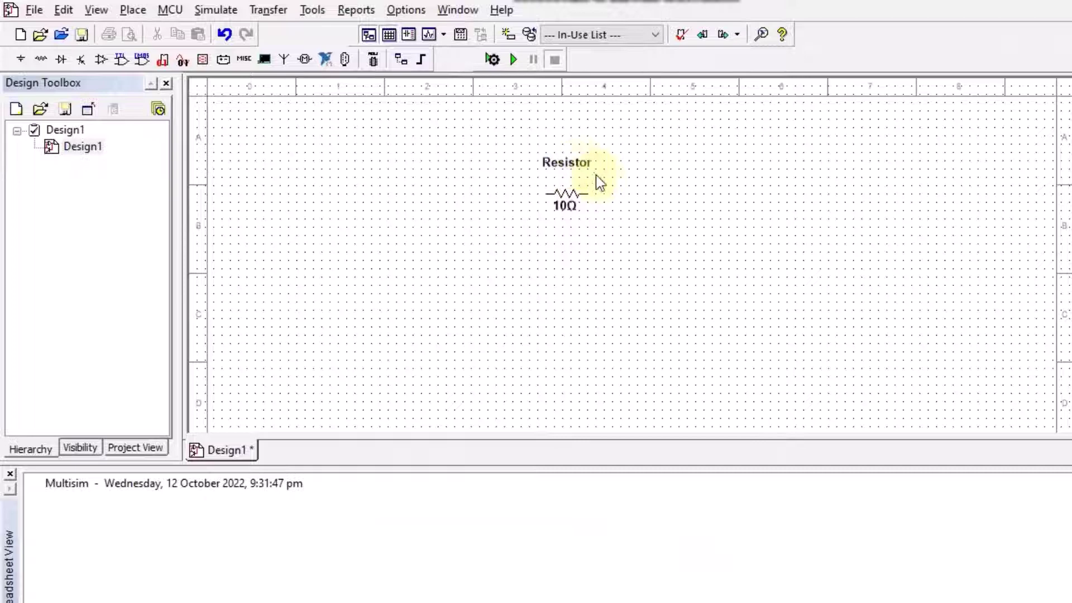
drag(572, 211, 573, 219)
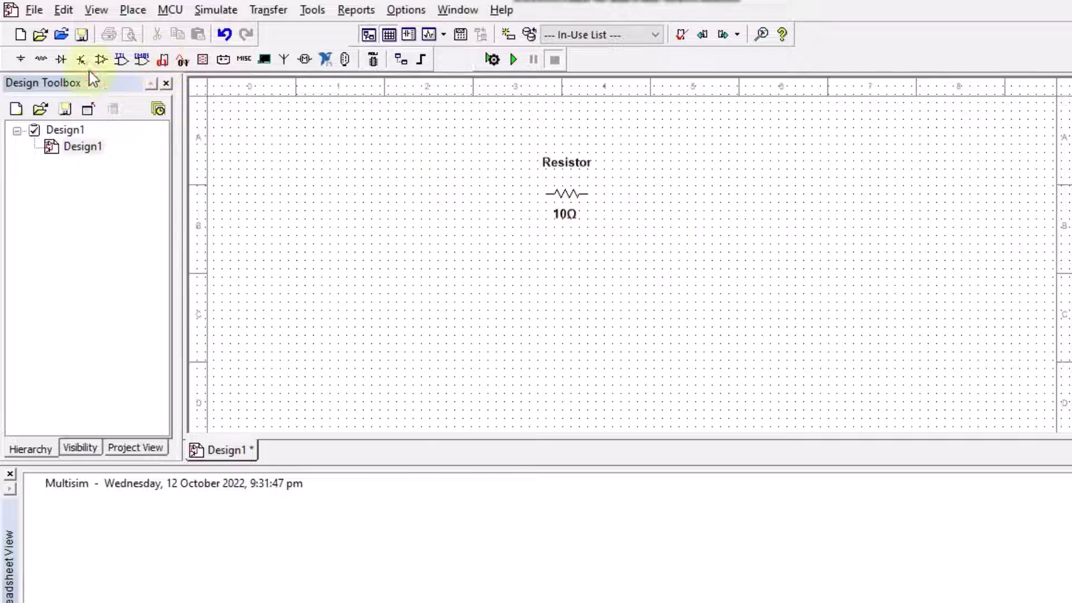
Step: Reopen the component browser and browse the Diodes, Transistors and Advanced_Peripherals groups
click(20, 59)
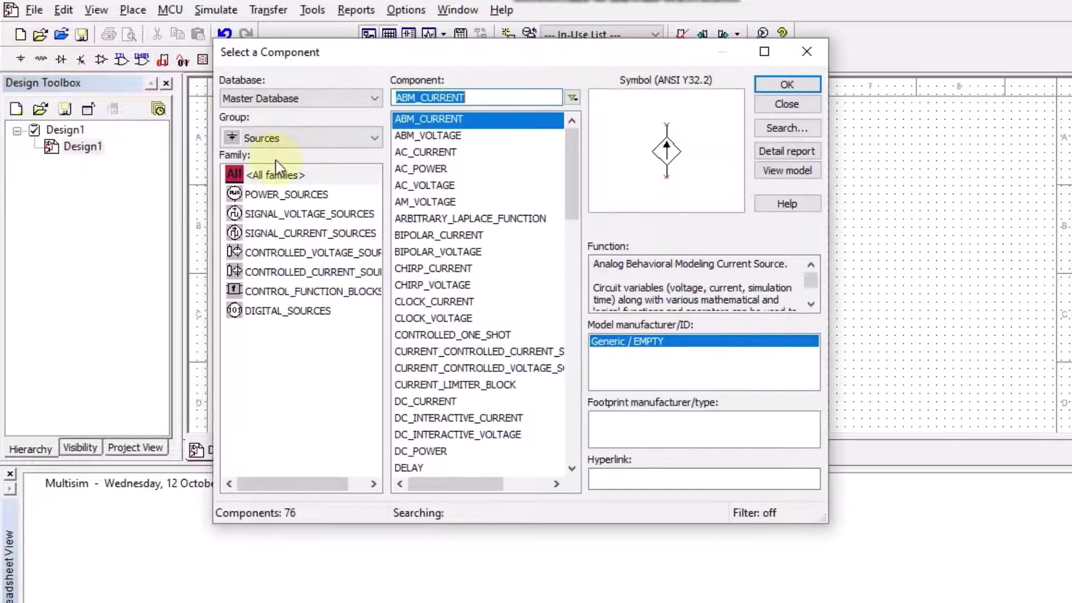
click(272, 144)
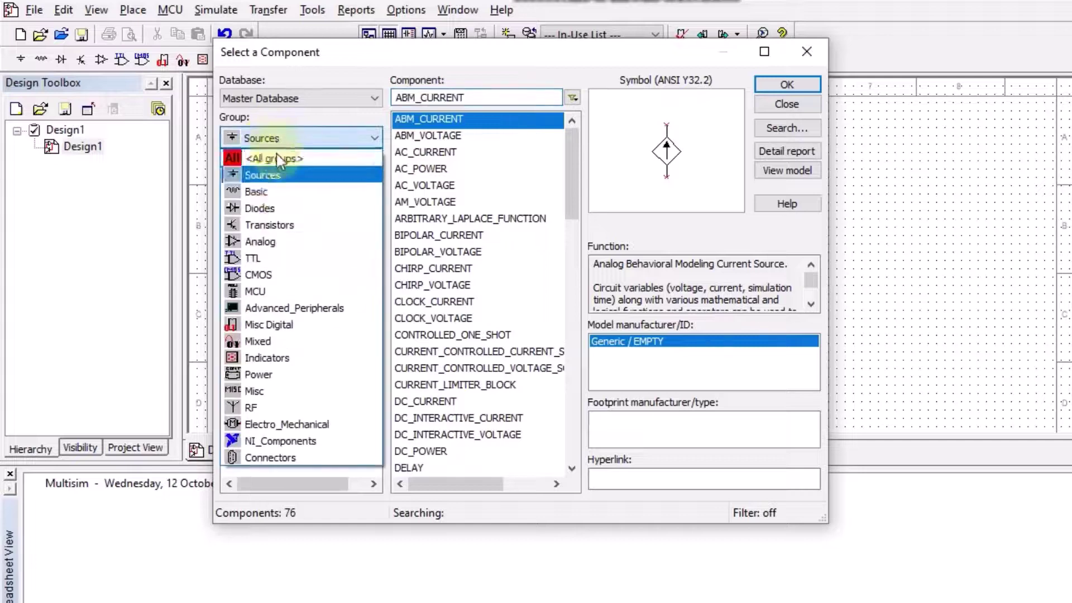
click(276, 208)
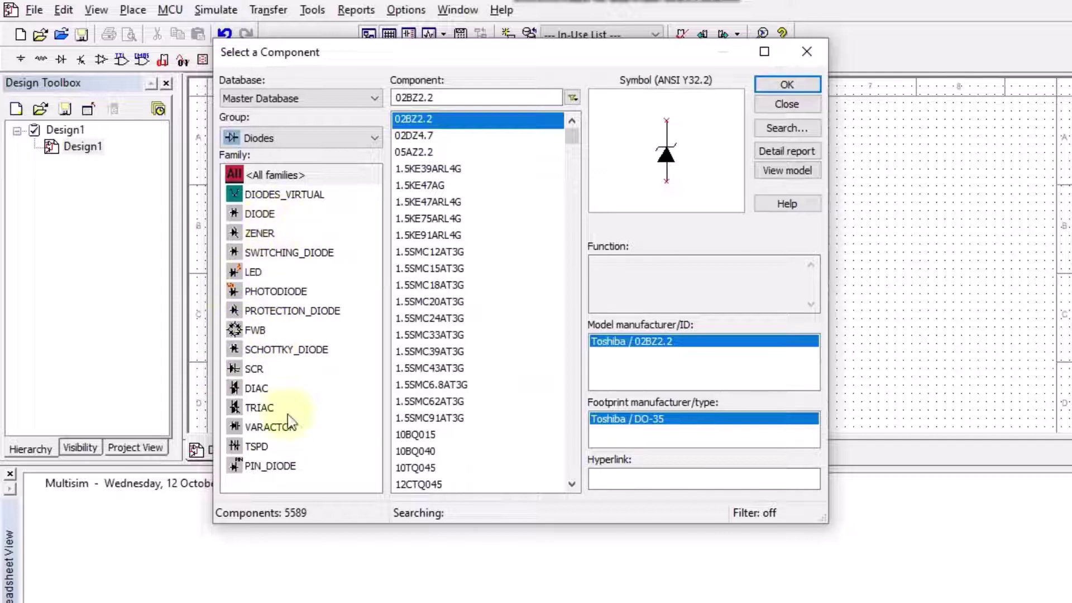
click(312, 137)
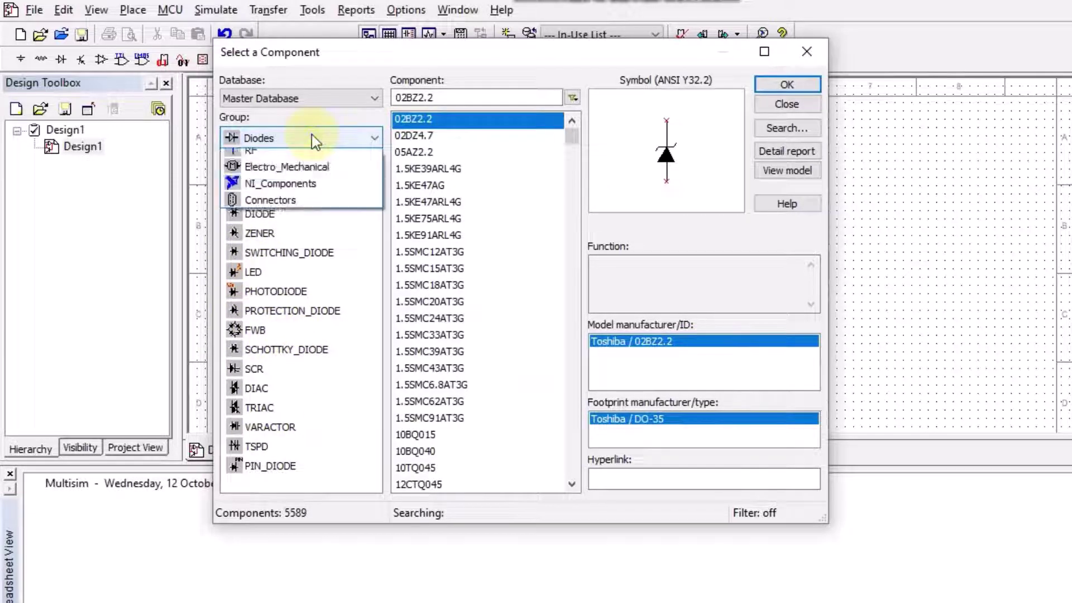
click(279, 226)
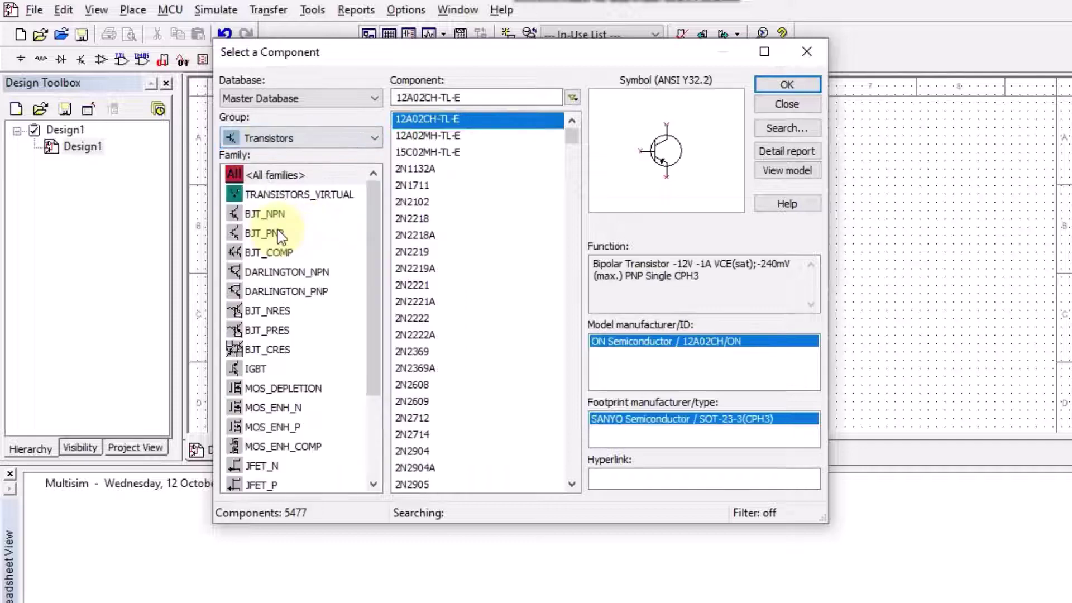
click(262, 137)
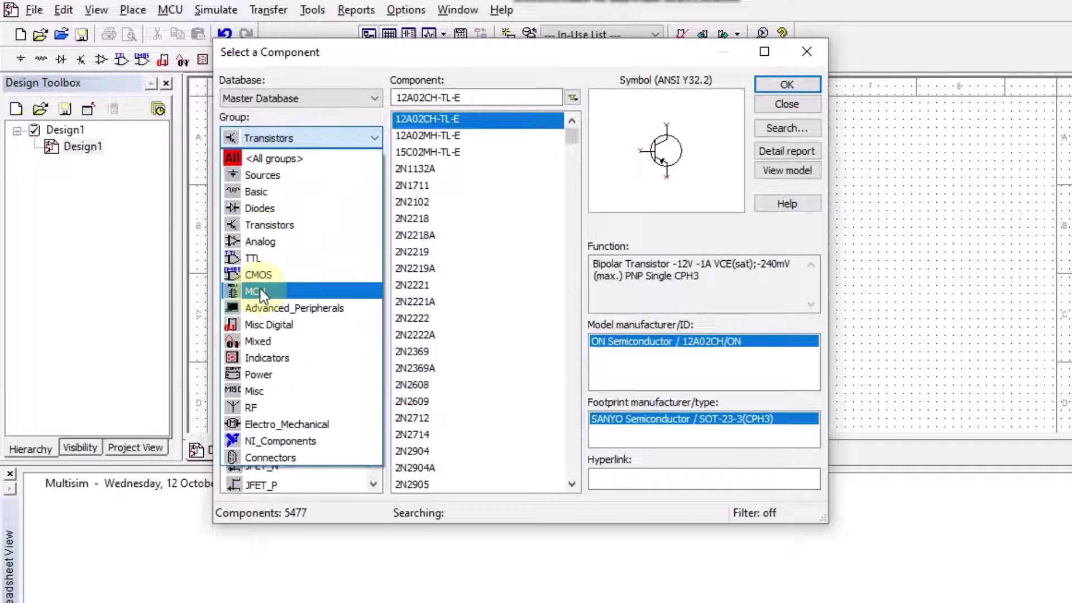
click(279, 308)
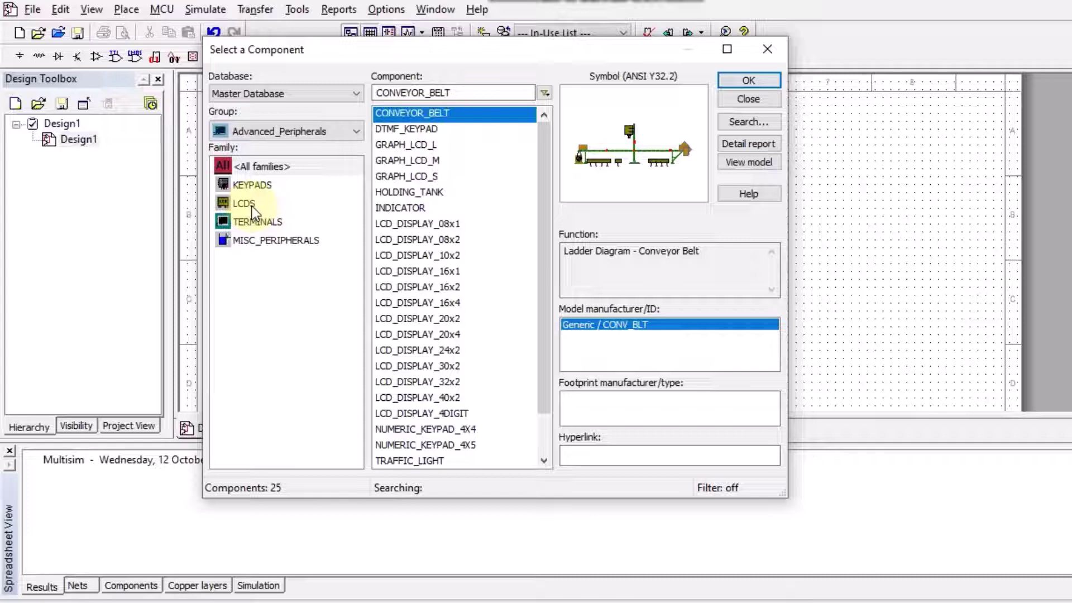
click(265, 132)
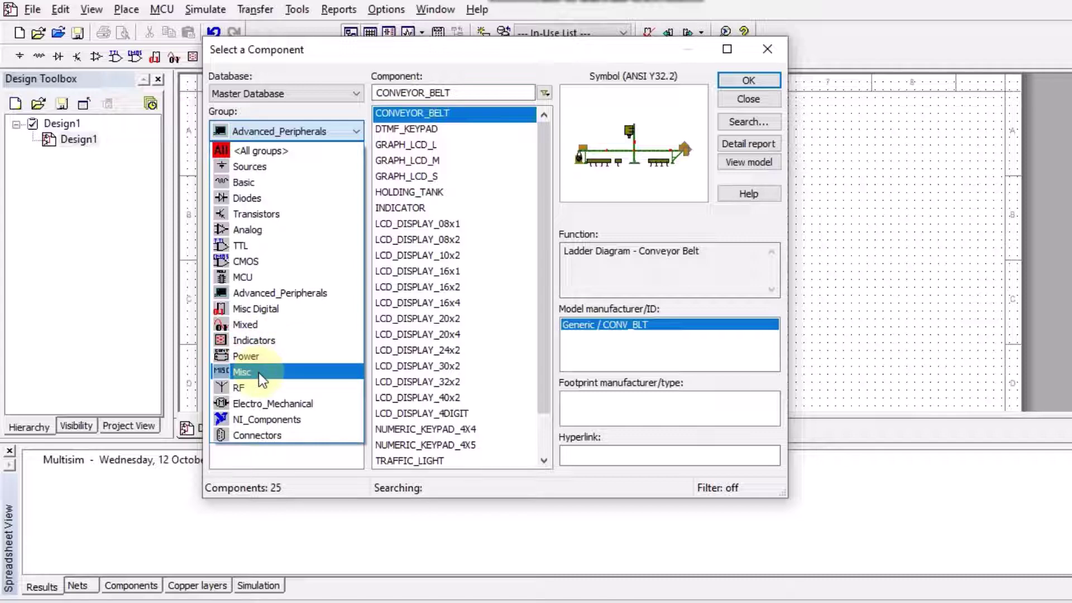
Step: Choose DC_POWER from Sources › POWER_SOURCES and place the 12 V source V1 left of the resistor
click(283, 169)
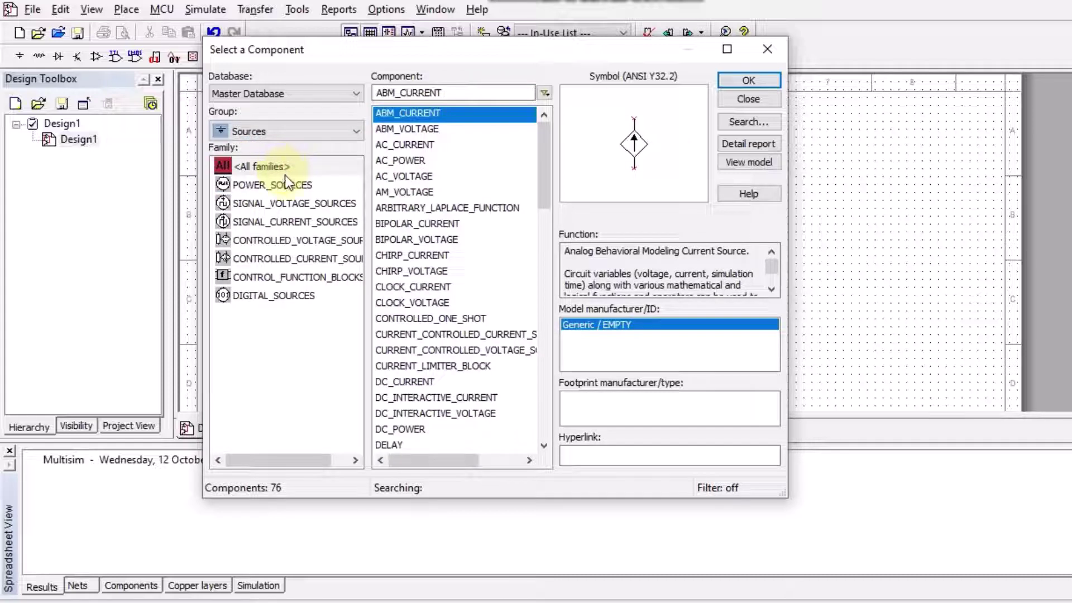
click(287, 184)
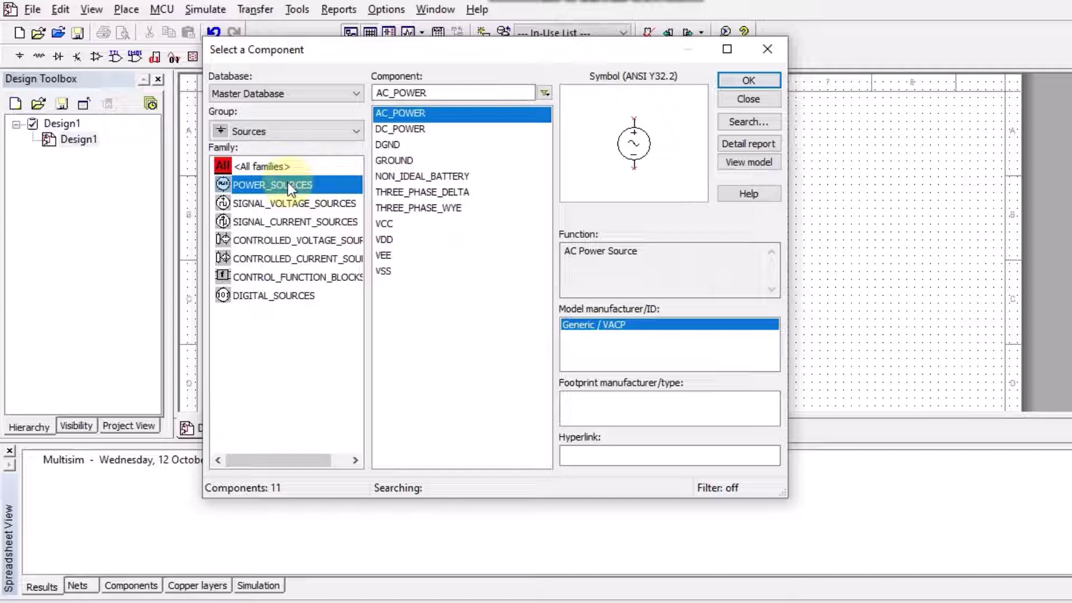
click(402, 130)
click(400, 114)
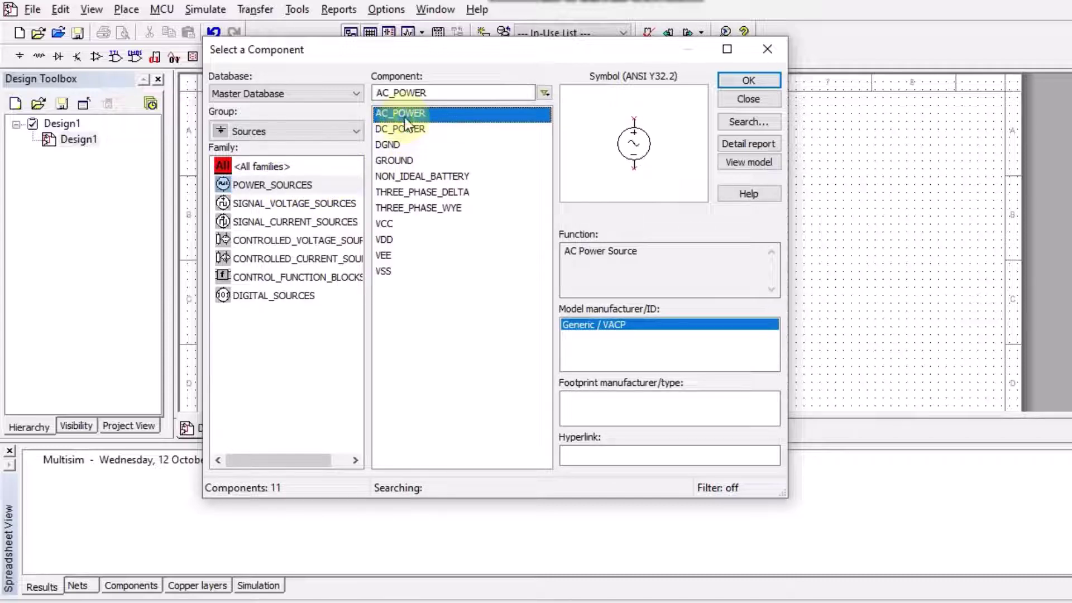
click(407, 130)
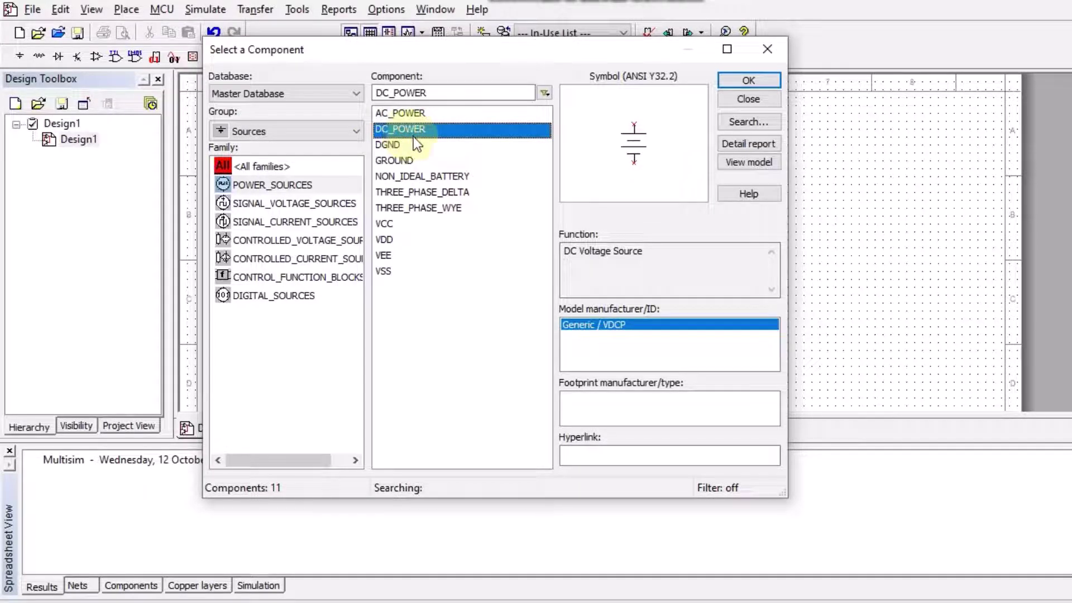
click(765, 81)
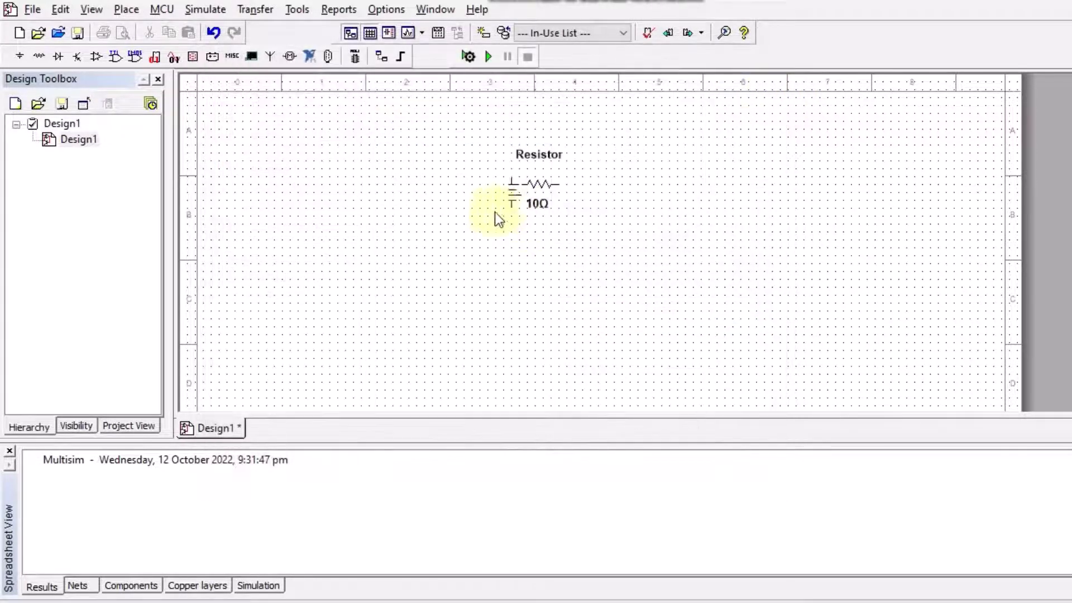
key(Escape)
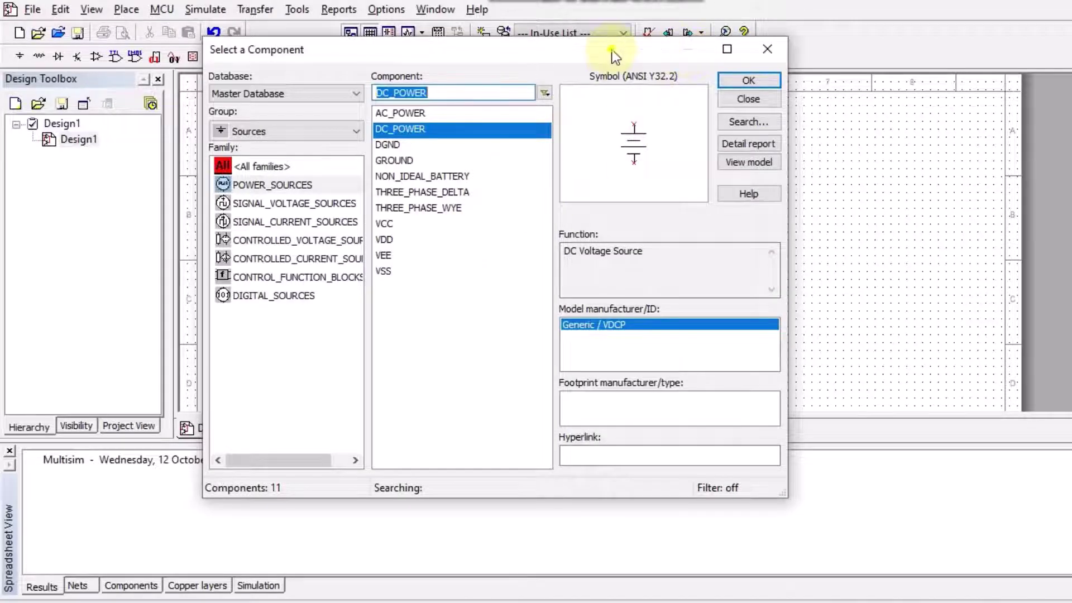
drag(614, 56, 572, 294)
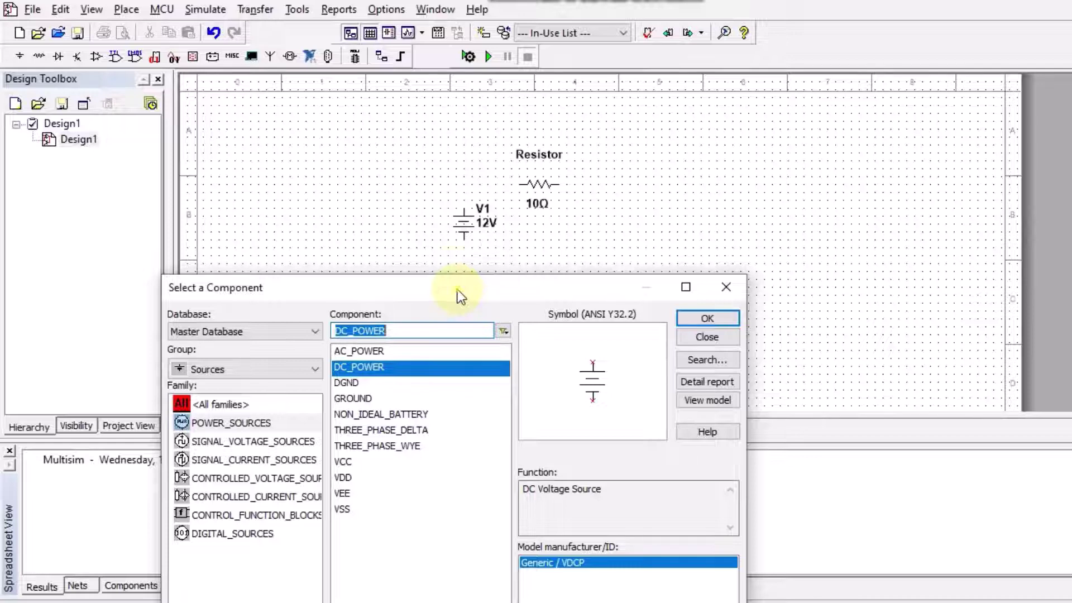
drag(457, 296, 449, 203)
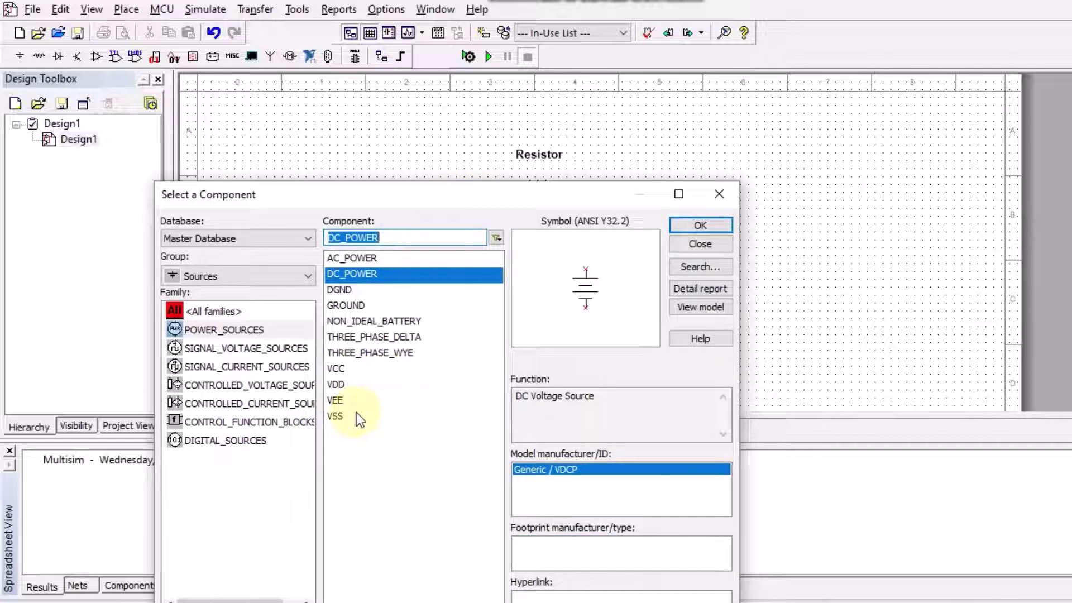
Step: Place a GROUND symbol below the 10Ω resistor, cancelling the second ground
click(346, 306)
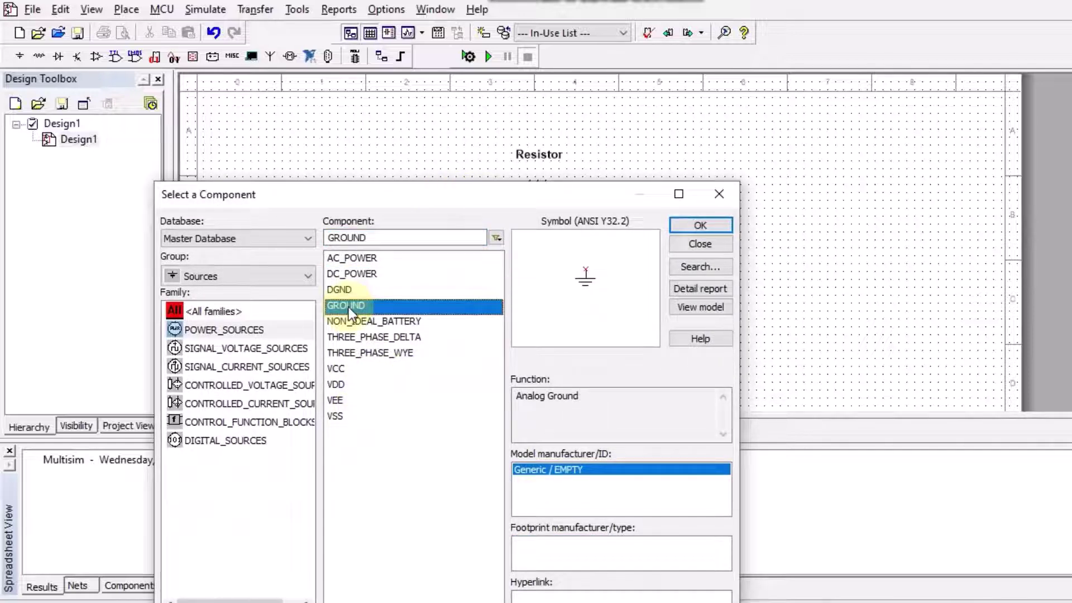
click(698, 225)
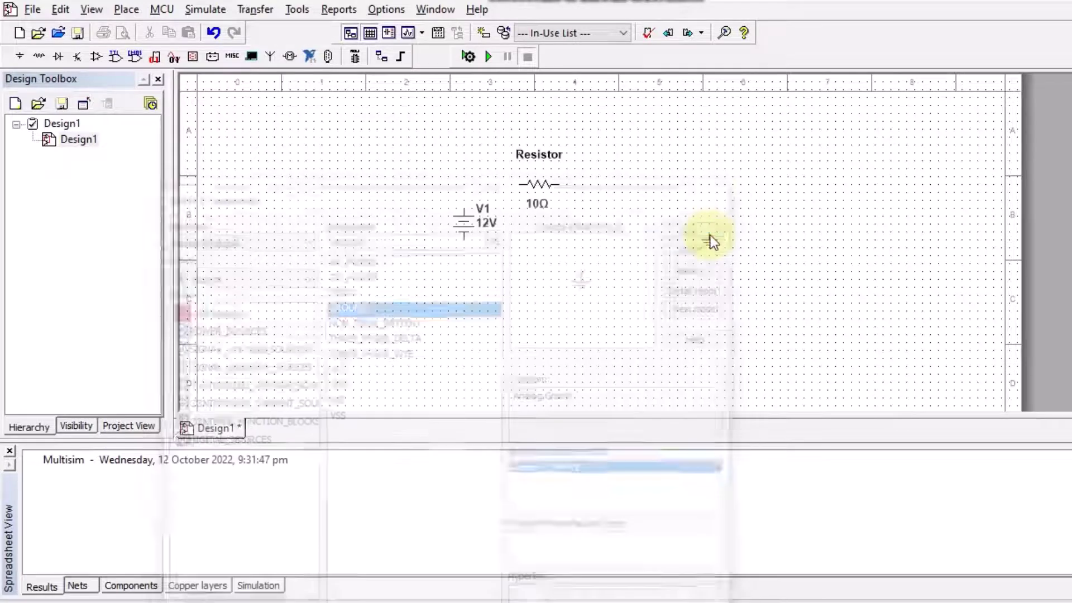
click(556, 254)
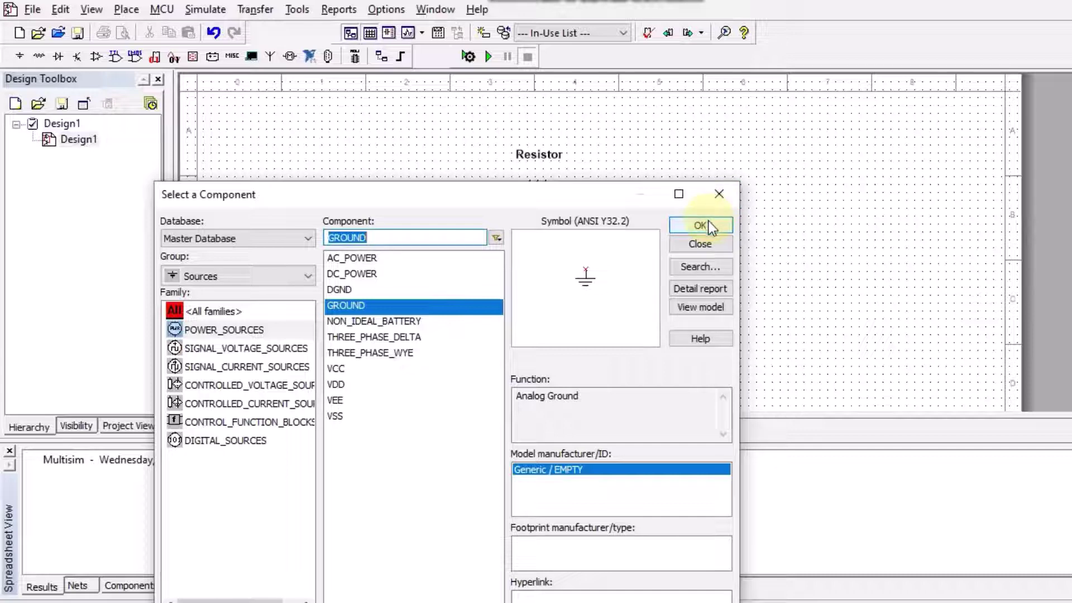
click(707, 227)
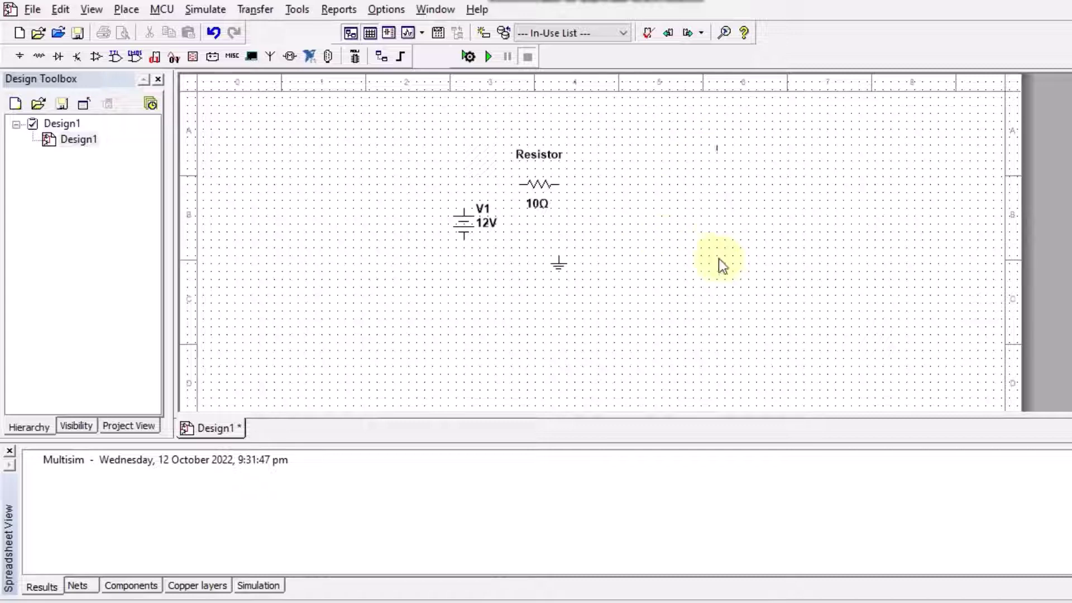
key(Escape)
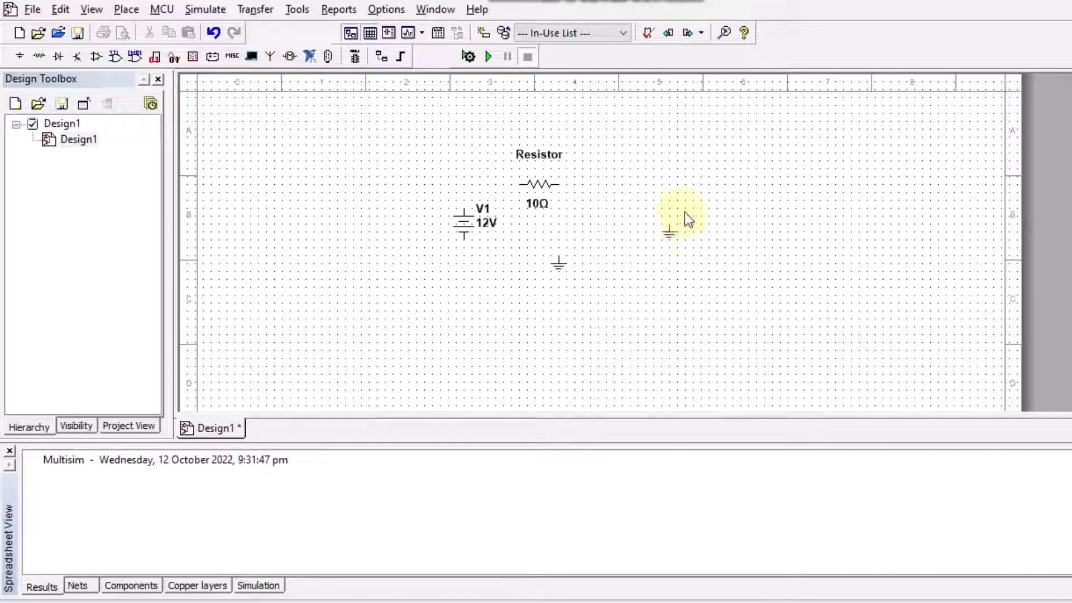